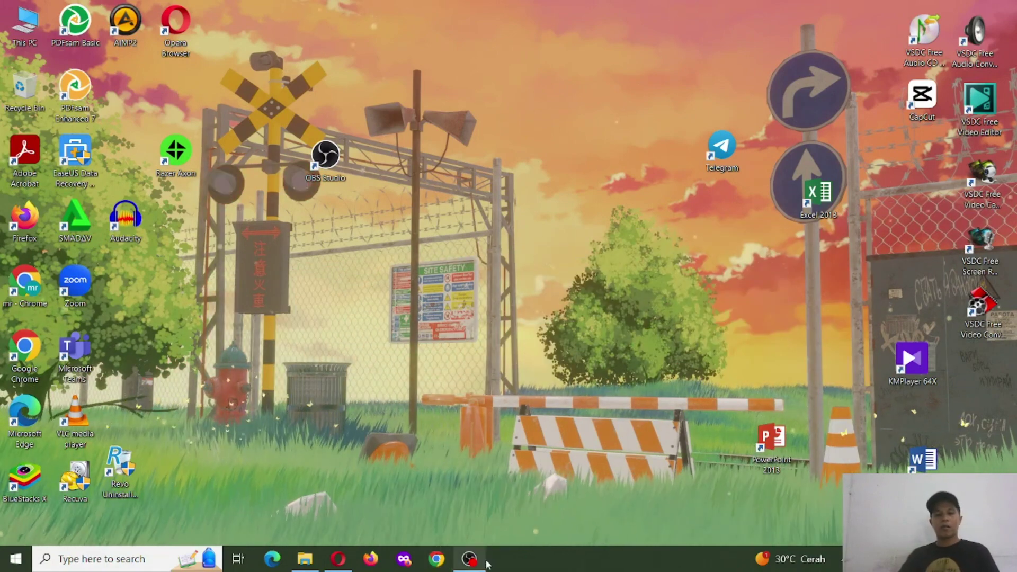
Step: Minimize OBS Studio and bring Opera forward with the OJK Sukuk Ritel 013 simulation article
{"action": "left_click", "coordinate": [469, 559]}
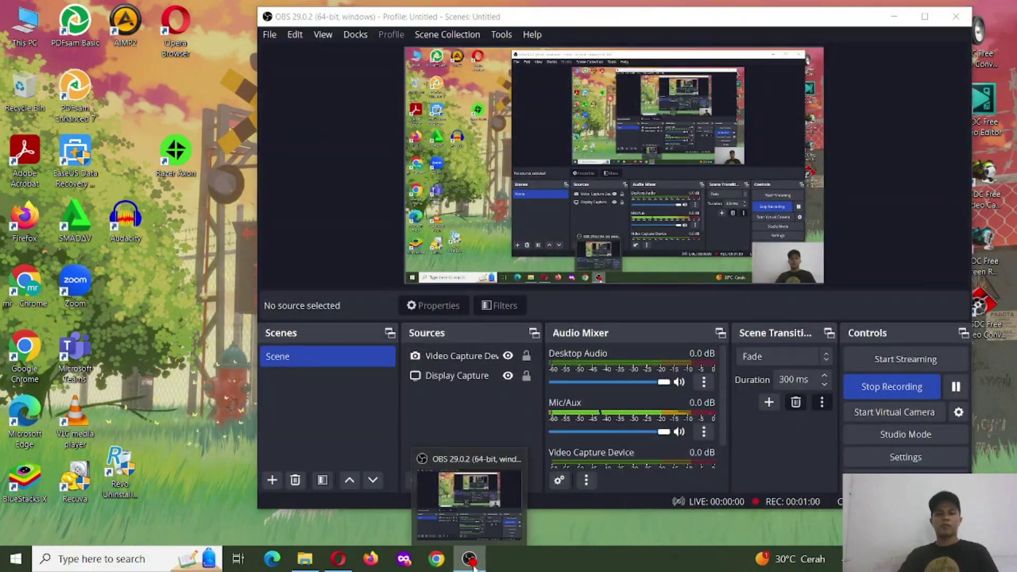
{"action": "left_click", "coordinate": [470, 560]}
{"action": "left_click", "coordinate": [332, 564]}
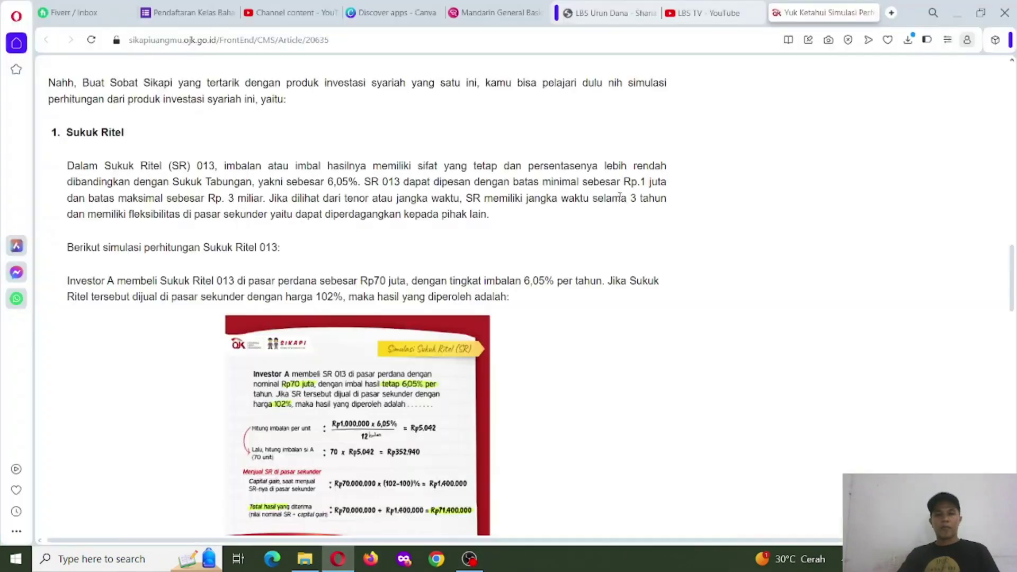
{"action": "scroll", "coordinate": [485, 210], "scroll_direction": "up", "scroll_amount": 4}
{"action": "scroll", "coordinate": [535, 119], "scroll_direction": "up", "scroll_amount": 5}
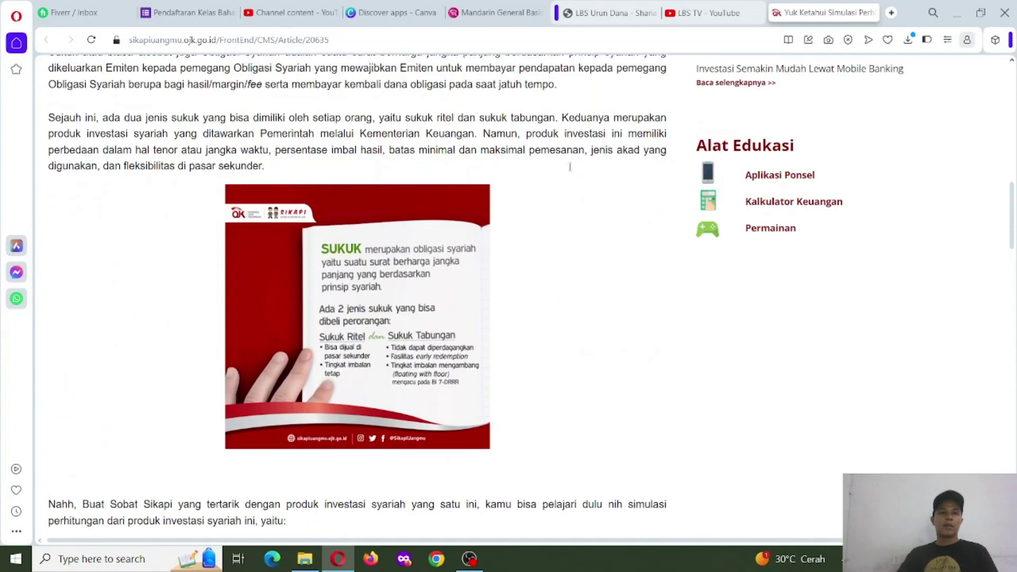
{"action": "scroll", "coordinate": [551, 212], "scroll_direction": "up", "scroll_amount": 5}
{"action": "scroll", "coordinate": [569, 258], "scroll_direction": "up", "scroll_amount": 2}
{"action": "scroll", "coordinate": [568, 258], "scroll_direction": "up", "scroll_amount": 3}
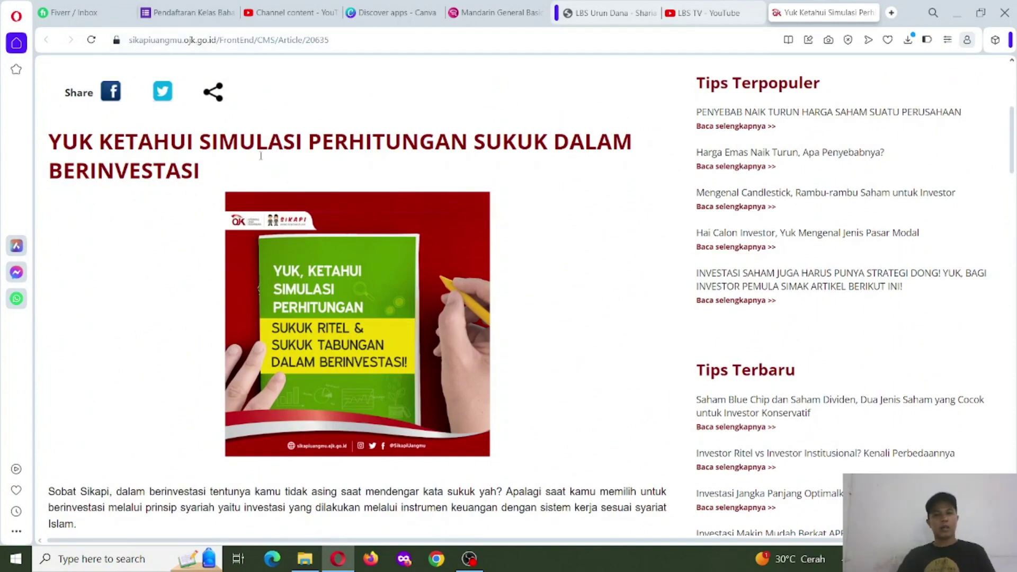
{"action": "scroll", "coordinate": [150, 154], "scroll_direction": "down", "scroll_amount": 2}
{"action": "scroll", "coordinate": [138, 159], "scroll_direction": "up", "scroll_amount": 1}
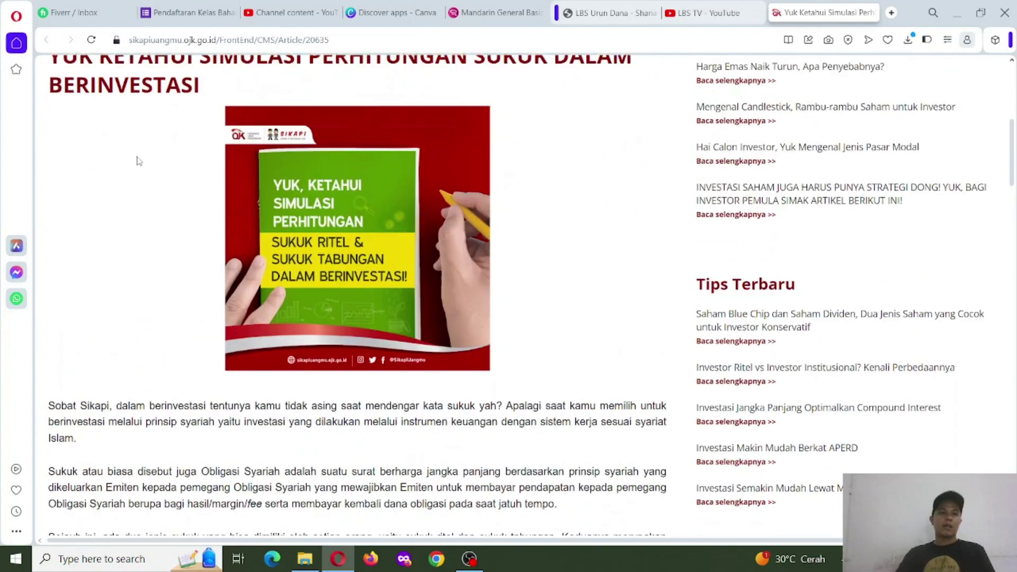
{"action": "scroll", "coordinate": [137, 159], "scroll_direction": "down", "scroll_amount": 1}
{"action": "scroll", "coordinate": [136, 159], "scroll_direction": "down", "scroll_amount": 5}
{"action": "scroll", "coordinate": [159, 174], "scroll_direction": "down", "scroll_amount": 2}
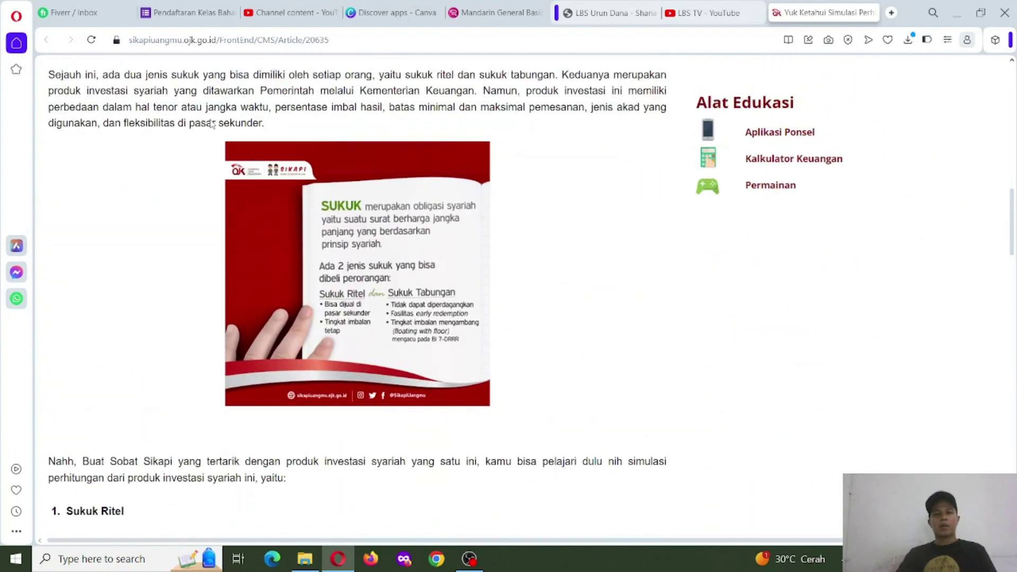
{"action": "scroll", "coordinate": [210, 209], "scroll_direction": "up", "scroll_amount": 2}
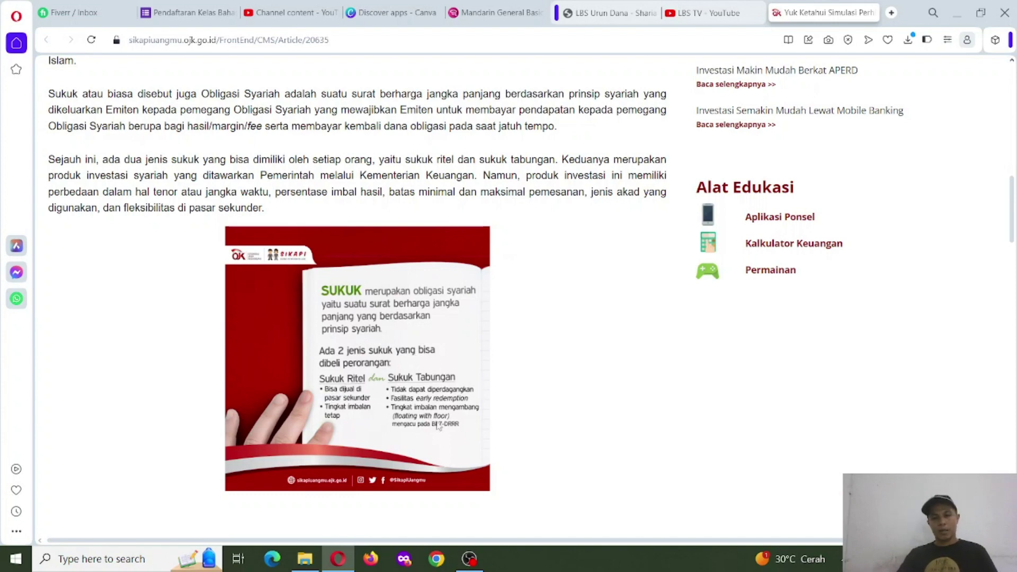
{"action": "scroll", "coordinate": [423, 372], "scroll_direction": "down", "scroll_amount": 1}
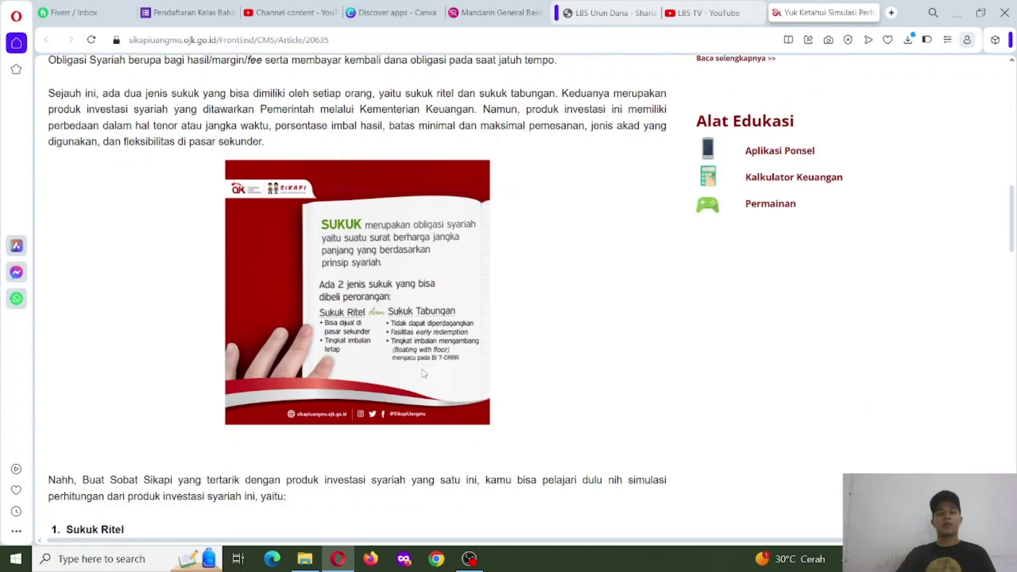
{"action": "scroll", "coordinate": [423, 374], "scroll_direction": "down", "scroll_amount": 1}
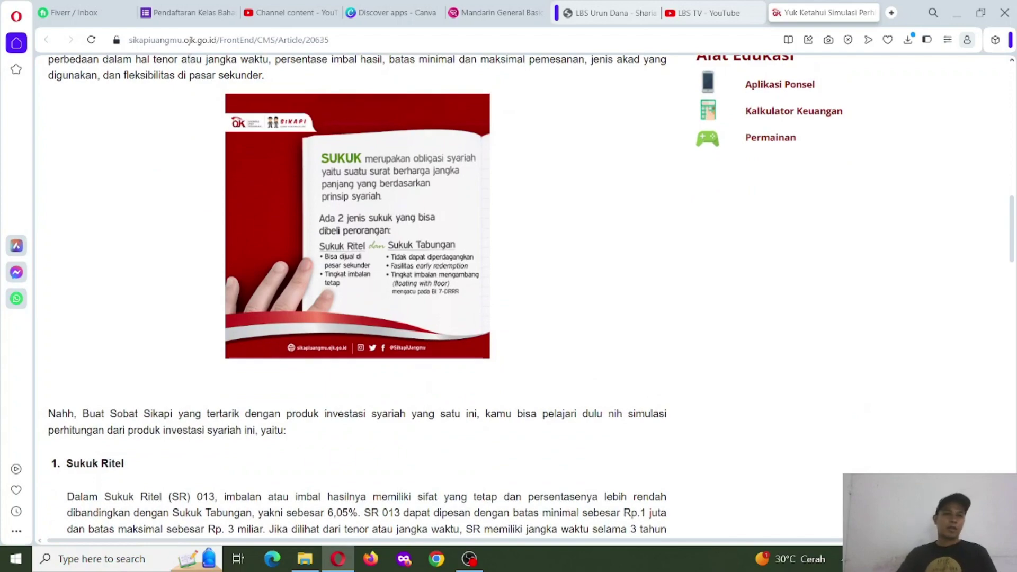
Step: Scroll past the Sukuk Ritel example to the Sukuk Tabungan 006 simulation (Rp1.000.000 at 6.75%)
{"action": "scroll", "coordinate": [233, 231], "scroll_direction": "down", "scroll_amount": 2}
{"action": "scroll", "coordinate": [233, 232], "scroll_direction": "down", "scroll_amount": 2}
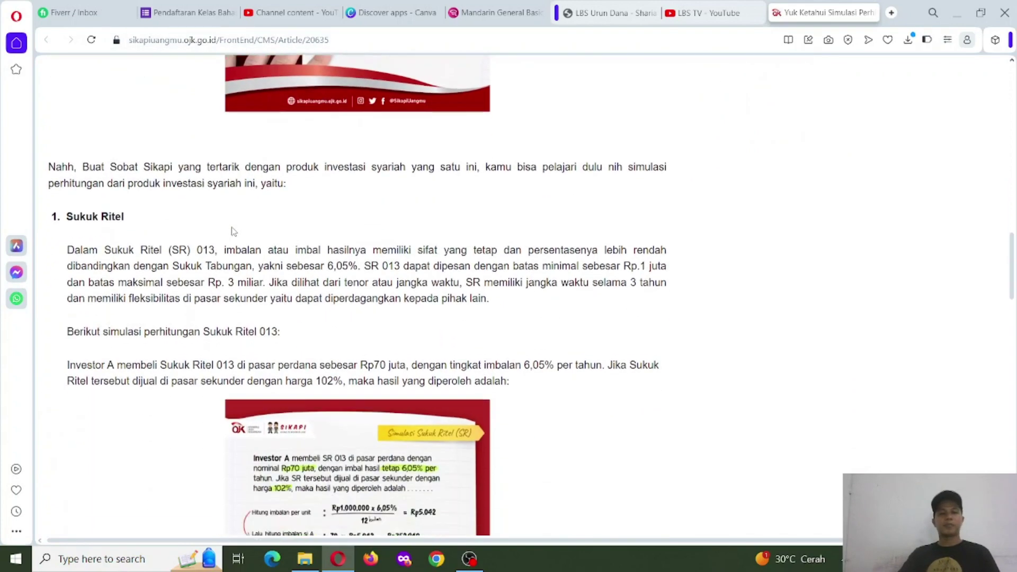
{"action": "scroll", "coordinate": [233, 231], "scroll_direction": "down", "scroll_amount": 2}
{"action": "scroll", "coordinate": [265, 236], "scroll_direction": "down", "scroll_amount": 3}
{"action": "scroll", "coordinate": [297, 241], "scroll_direction": "up", "scroll_amount": 3}
{"action": "scroll", "coordinate": [325, 244], "scroll_direction": "down", "scroll_amount": 2}
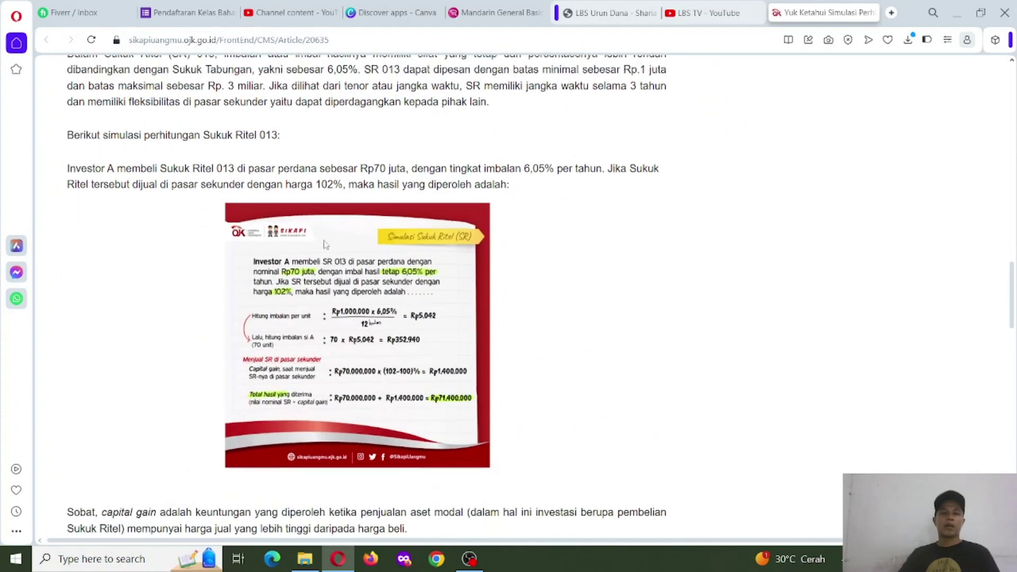
{"action": "scroll", "coordinate": [326, 244], "scroll_direction": "up", "scroll_amount": 1}
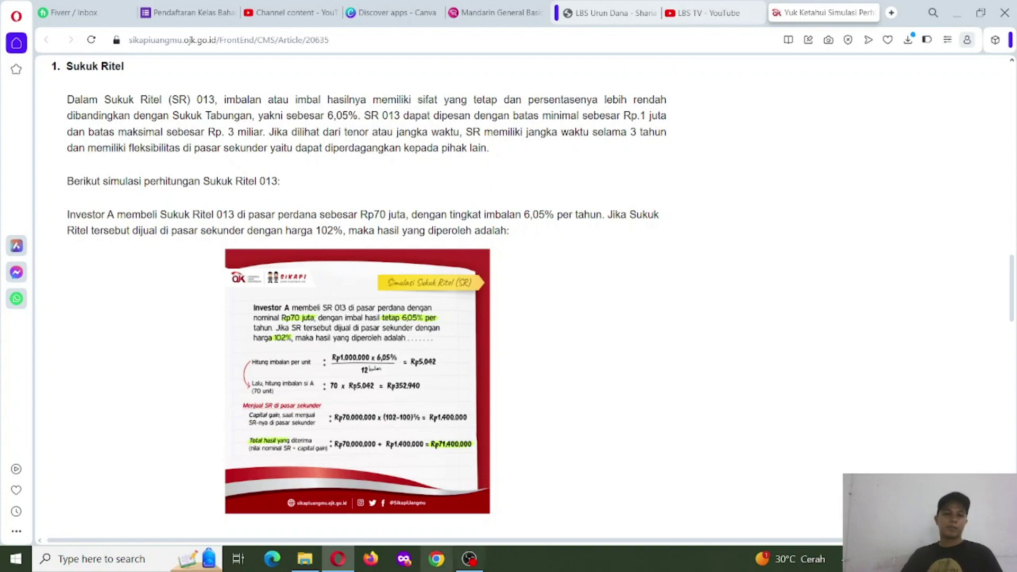
{"action": "scroll", "coordinate": [387, 441], "scroll_direction": "down", "scroll_amount": 3}
{"action": "scroll", "coordinate": [387, 442], "scroll_direction": "down", "scroll_amount": 3}
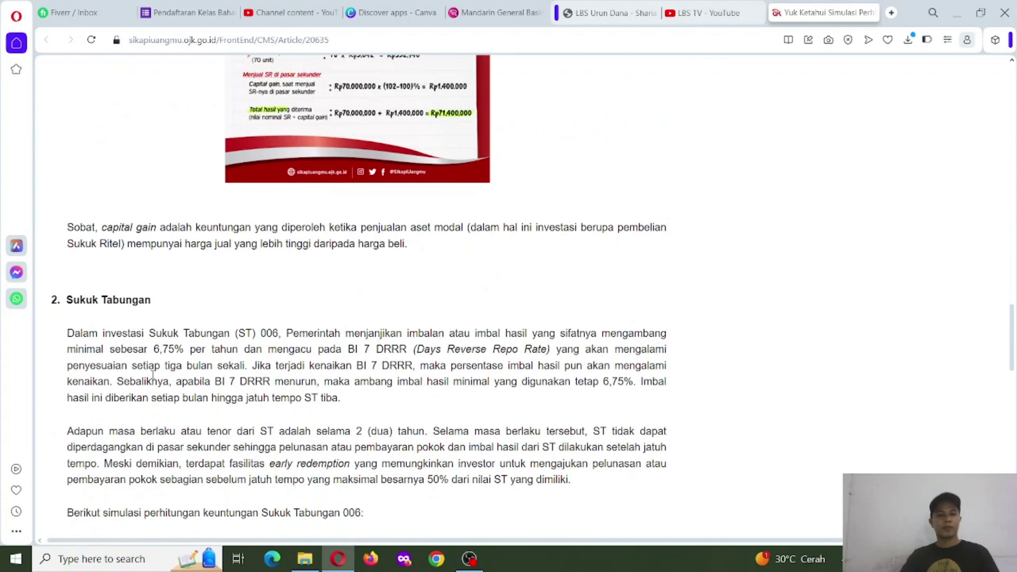
{"action": "scroll", "coordinate": [388, 442], "scroll_direction": "down", "scroll_amount": 2}
{"action": "scroll", "coordinate": [389, 403], "scroll_direction": "down", "scroll_amount": 3}
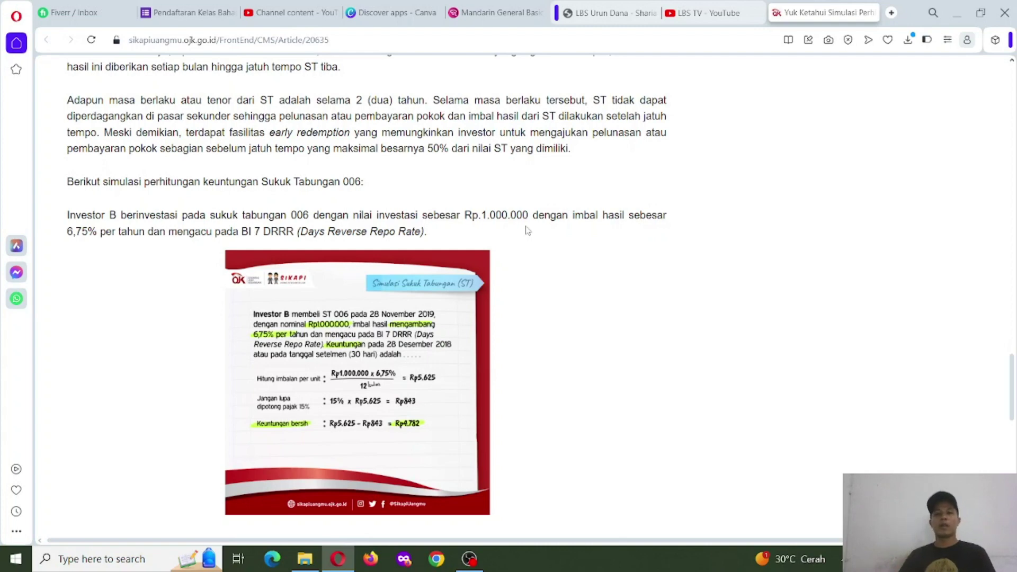
Step: Switch to the LBS Urun Dana tab, then to the LBS TV YouTube videos tab
{"action": "left_click", "coordinate": [612, 13]}
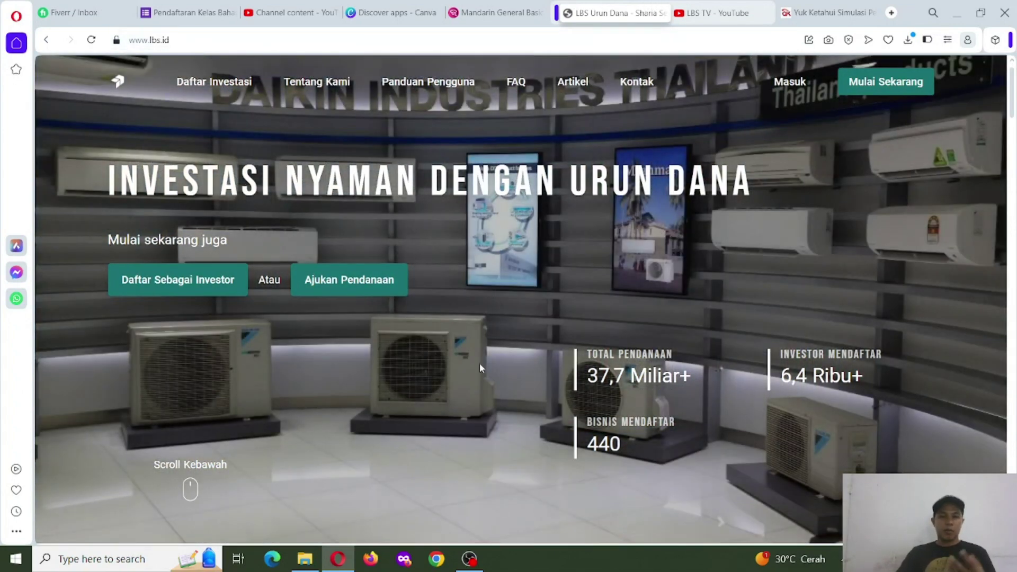
{"action": "left_click", "coordinate": [715, 12]}
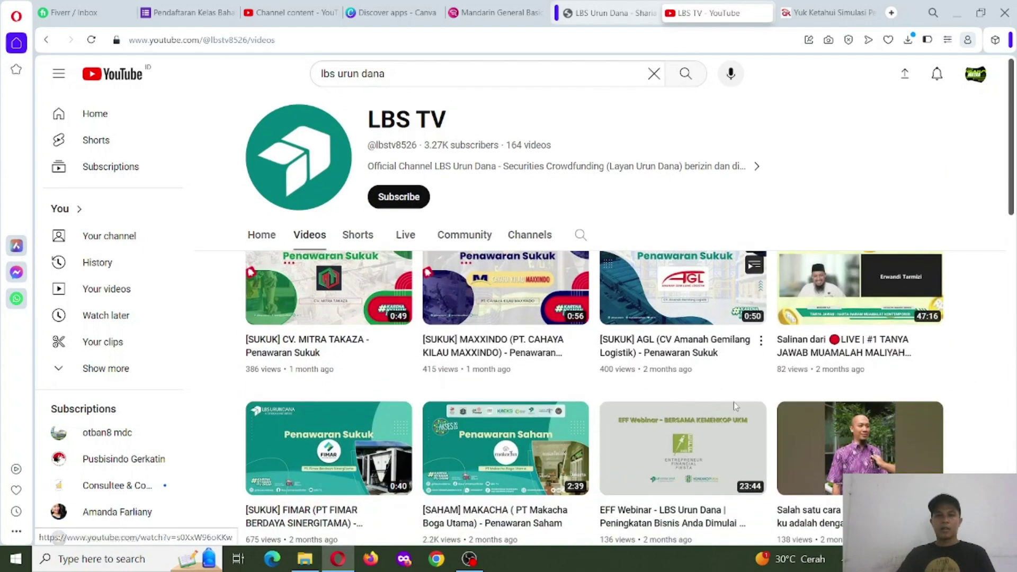
Step: Browse the LBS TV channel's uploaded videos, then return to the LBS Urun Dana homepage tab
{"action": "scroll", "coordinate": [485, 335], "scroll_direction": "down", "scroll_amount": 2}
{"action": "scroll", "coordinate": [486, 335], "scroll_direction": "down", "scroll_amount": 5}
{"action": "mouse_move", "coordinate": [682, 459]}
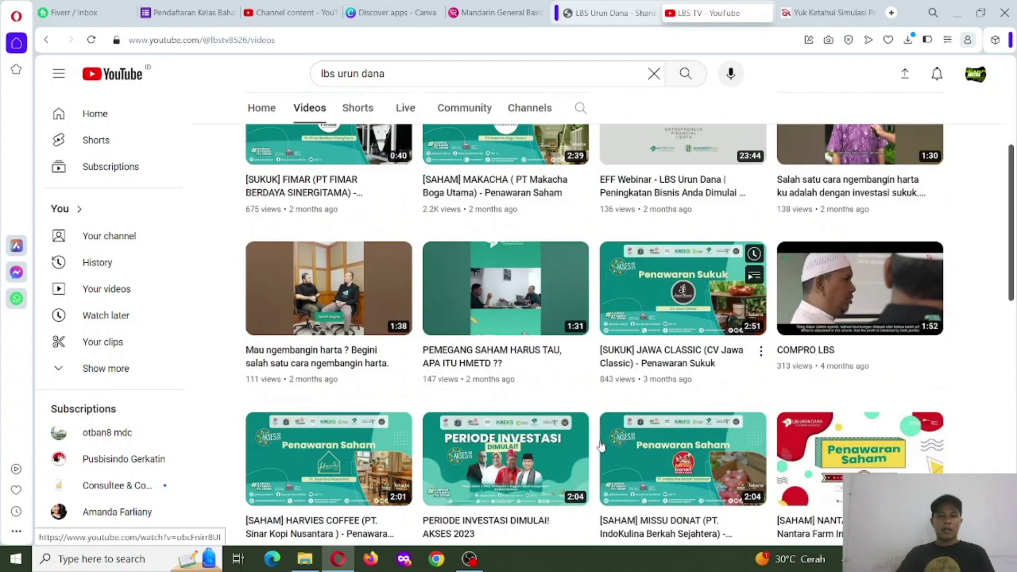
{"action": "scroll", "coordinate": [594, 481], "scroll_direction": "down", "scroll_amount": 2}
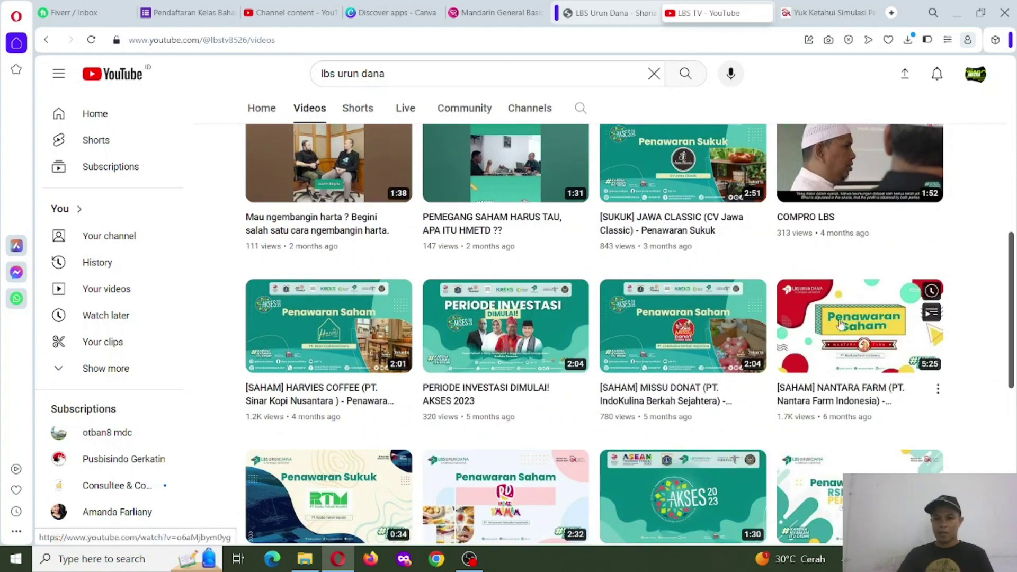
{"action": "scroll", "coordinate": [429, 435], "scroll_direction": "down", "scroll_amount": 3}
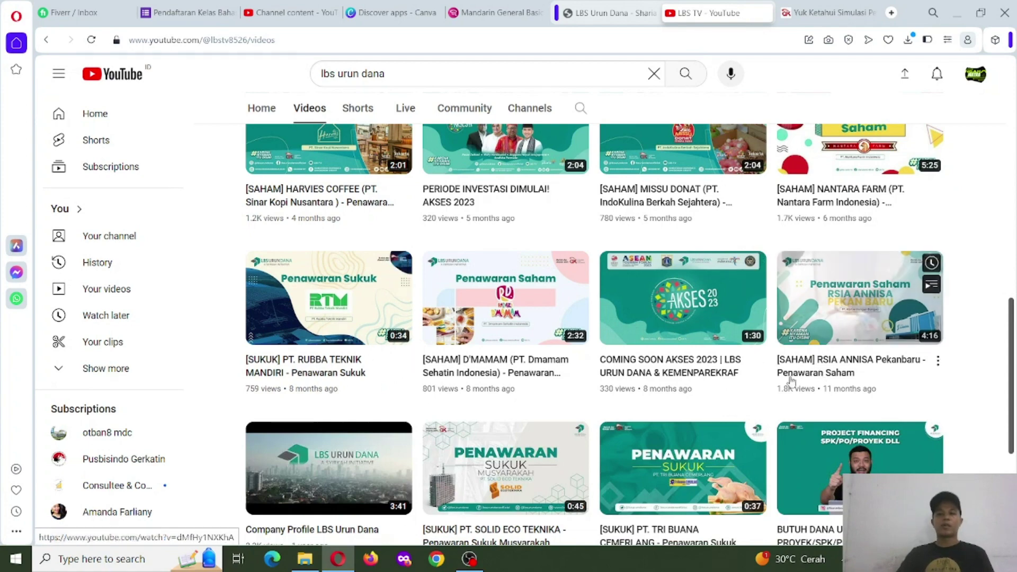
{"action": "scroll", "coordinate": [944, 321], "scroll_direction": "down", "scroll_amount": 5}
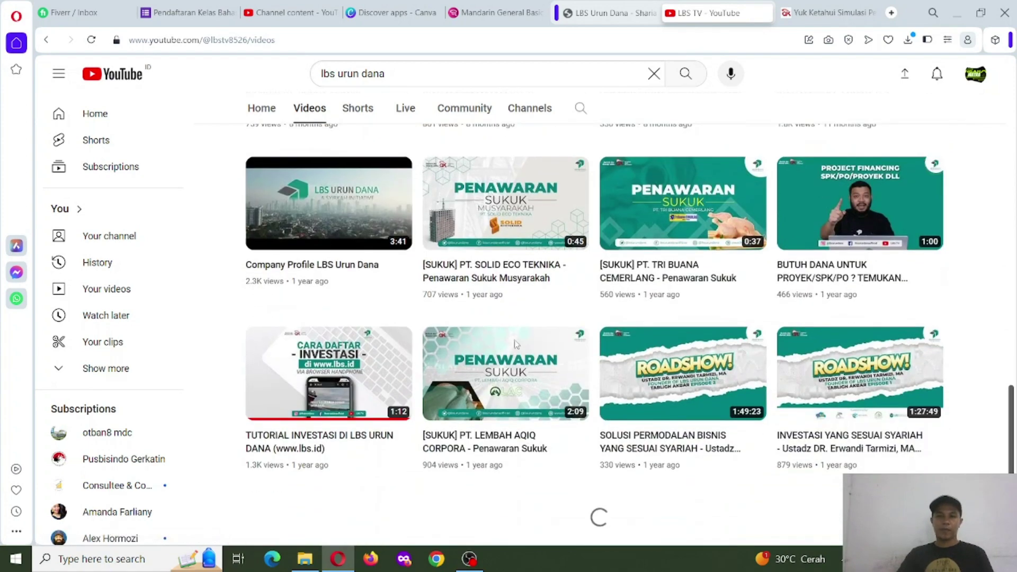
{"action": "scroll", "coordinate": [594, 412], "scroll_direction": "down", "scroll_amount": 1}
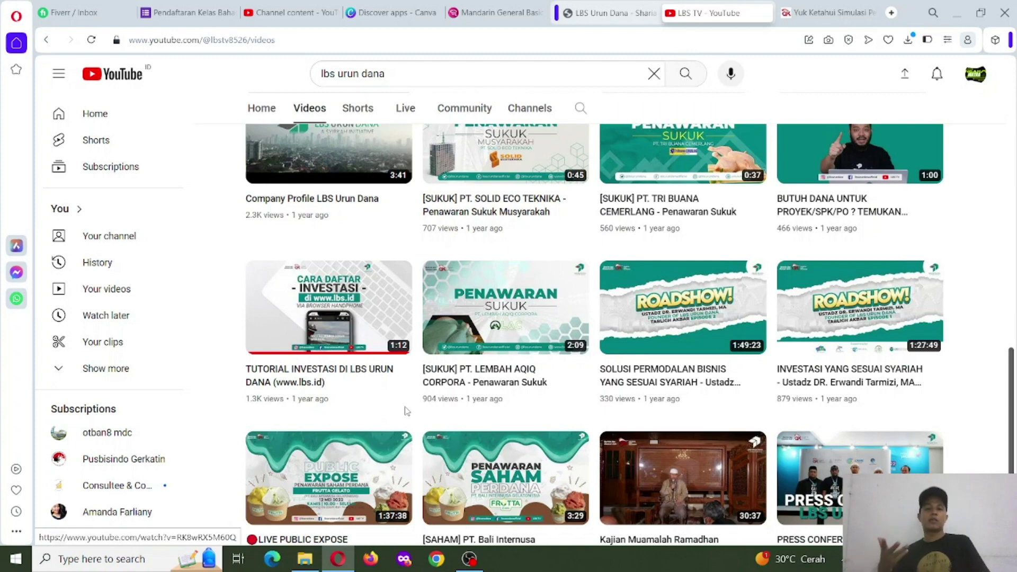
{"action": "mouse_move", "coordinate": [506, 374]}
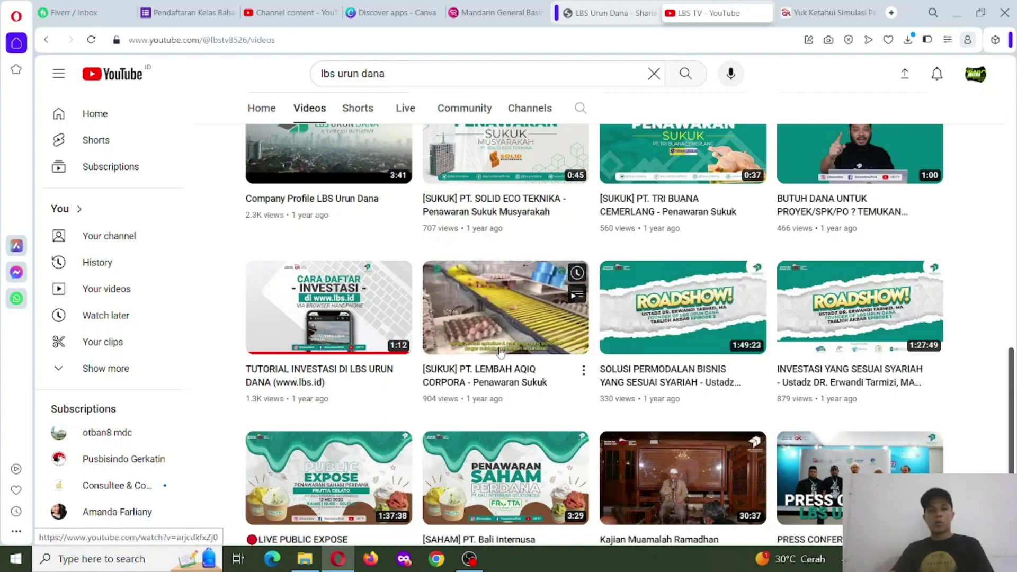
{"action": "scroll", "coordinate": [563, 418], "scroll_direction": "down", "scroll_amount": 2}
{"action": "scroll", "coordinate": [563, 418], "scroll_direction": "down", "scroll_amount": 2}
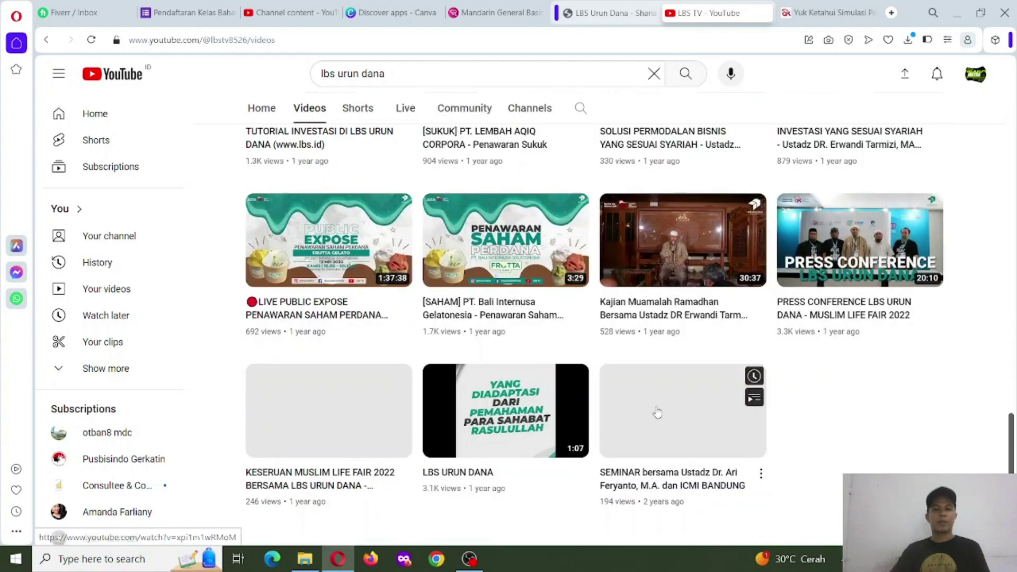
{"action": "scroll", "coordinate": [684, 450], "scroll_direction": "up", "scroll_amount": 2}
{"action": "scroll", "coordinate": [683, 450], "scroll_direction": "up", "scroll_amount": 5}
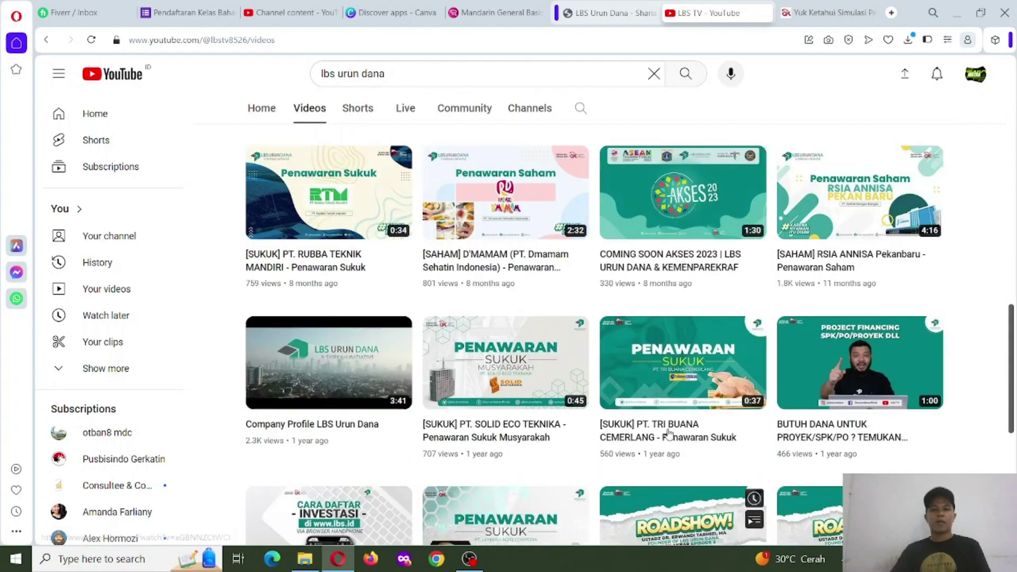
{"action": "scroll", "coordinate": [636, 413], "scroll_direction": "up", "scroll_amount": 3}
{"action": "scroll", "coordinate": [583, 370], "scroll_direction": "up", "scroll_amount": 3}
{"action": "scroll", "coordinate": [519, 328], "scroll_direction": "up", "scroll_amount": 3}
{"action": "scroll", "coordinate": [492, 305], "scroll_direction": "up", "scroll_amount": 3}
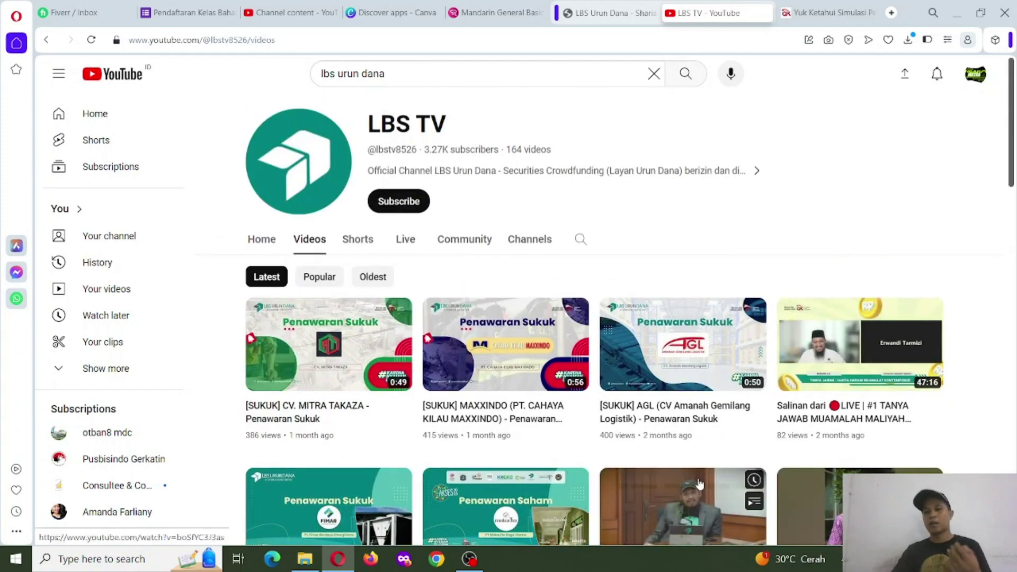
{"action": "scroll", "coordinate": [799, 416], "scroll_direction": "down", "scroll_amount": 5}
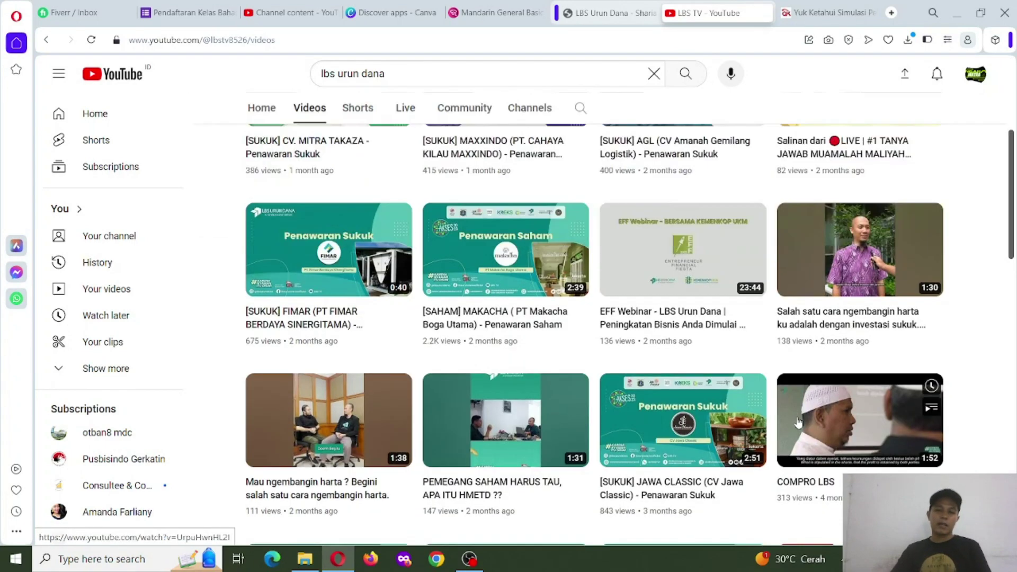
{"action": "scroll", "coordinate": [900, 392], "scroll_direction": "down", "scroll_amount": 3}
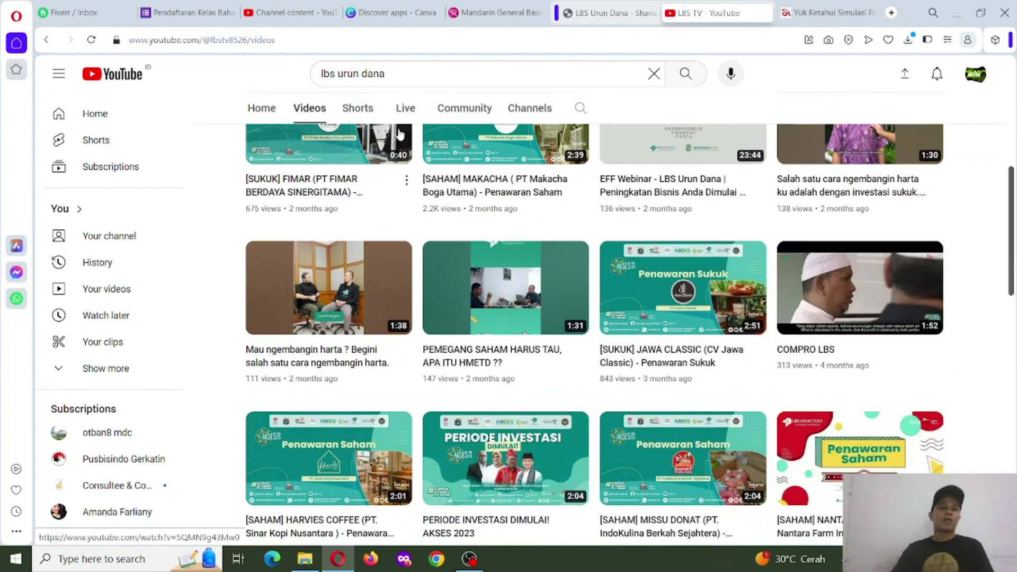
{"action": "left_click", "coordinate": [599, 9]}
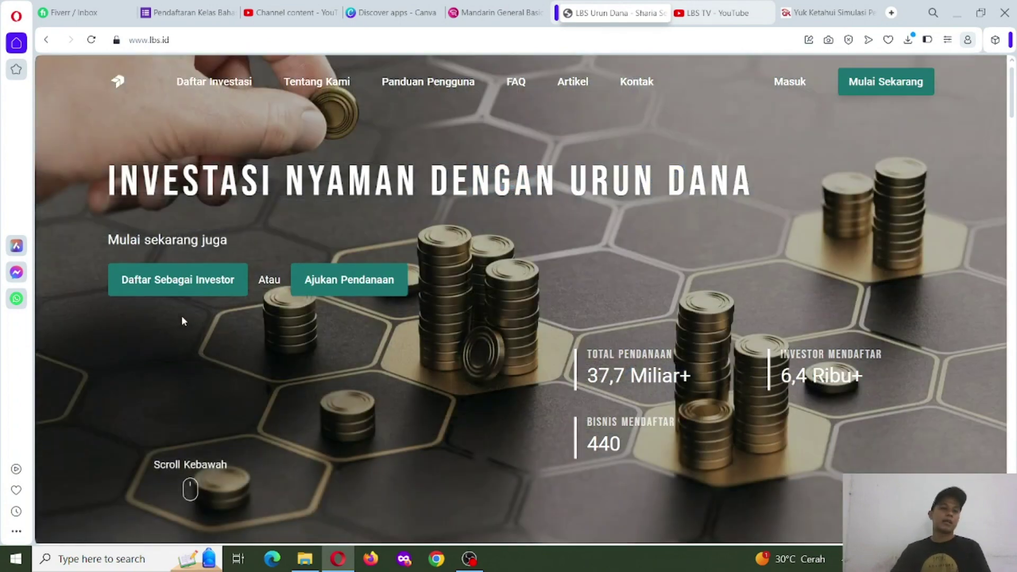
Step: Scroll past the Kenyamanan Dalam Berinvestasi cards down to the newest sukuk offerings
{"action": "scroll", "coordinate": [271, 328], "scroll_direction": "down", "scroll_amount": 2}
{"action": "scroll", "coordinate": [270, 326], "scroll_direction": "down", "scroll_amount": 3}
{"action": "scroll", "coordinate": [270, 324], "scroll_direction": "down", "scroll_amount": 5}
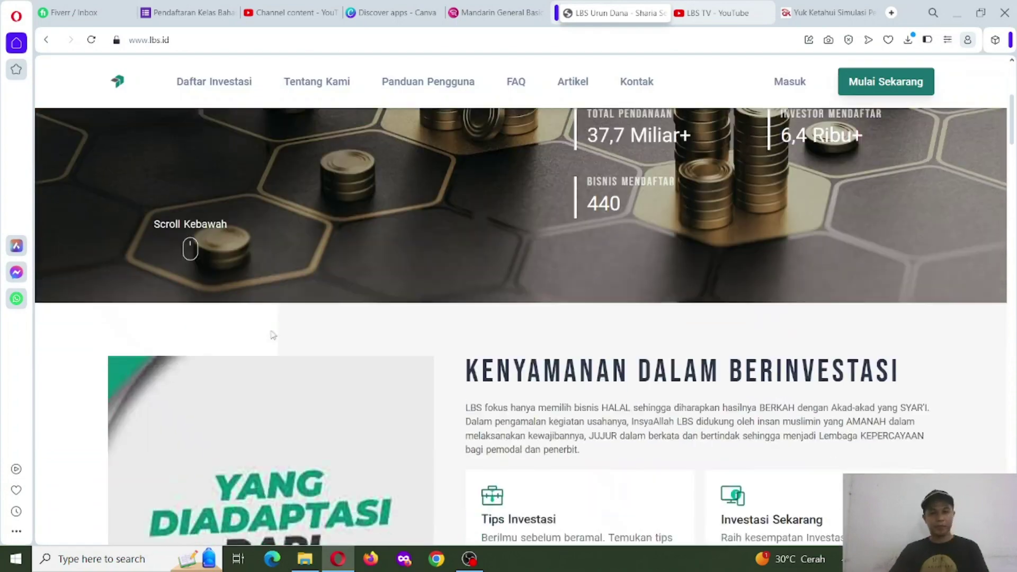
{"action": "scroll", "coordinate": [419, 297], "scroll_direction": "up", "scroll_amount": 2}
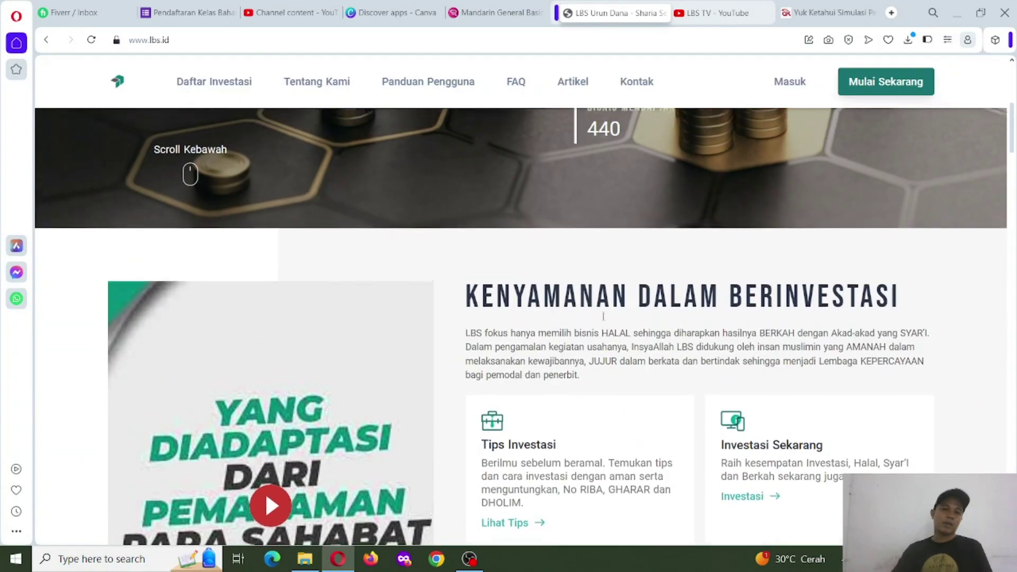
{"action": "scroll", "coordinate": [604, 320], "scroll_direction": "up", "scroll_amount": 2}
{"action": "scroll", "coordinate": [537, 331], "scroll_direction": "down", "scroll_amount": 2}
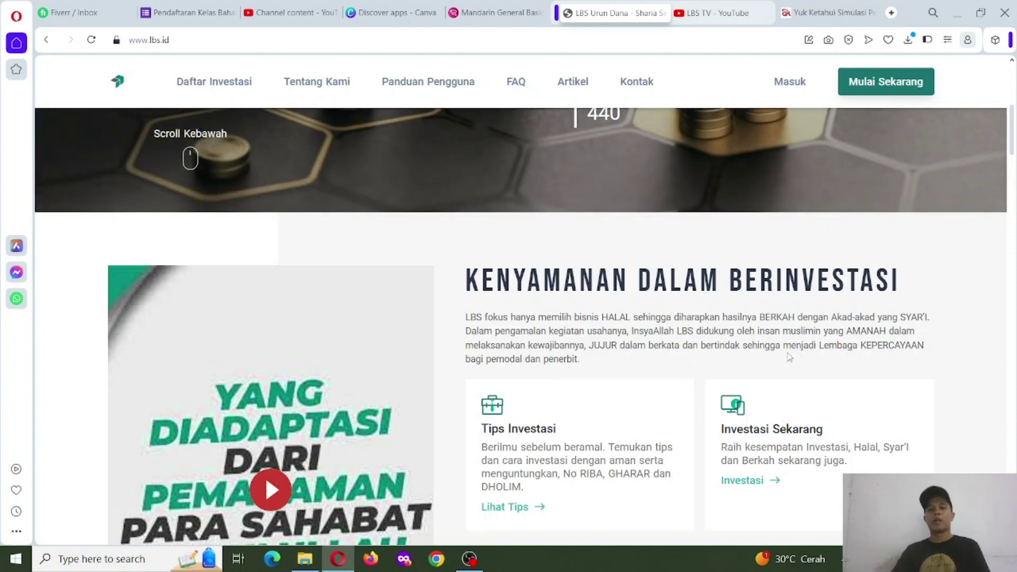
{"action": "scroll", "coordinate": [517, 380], "scroll_direction": "down", "scroll_amount": 3}
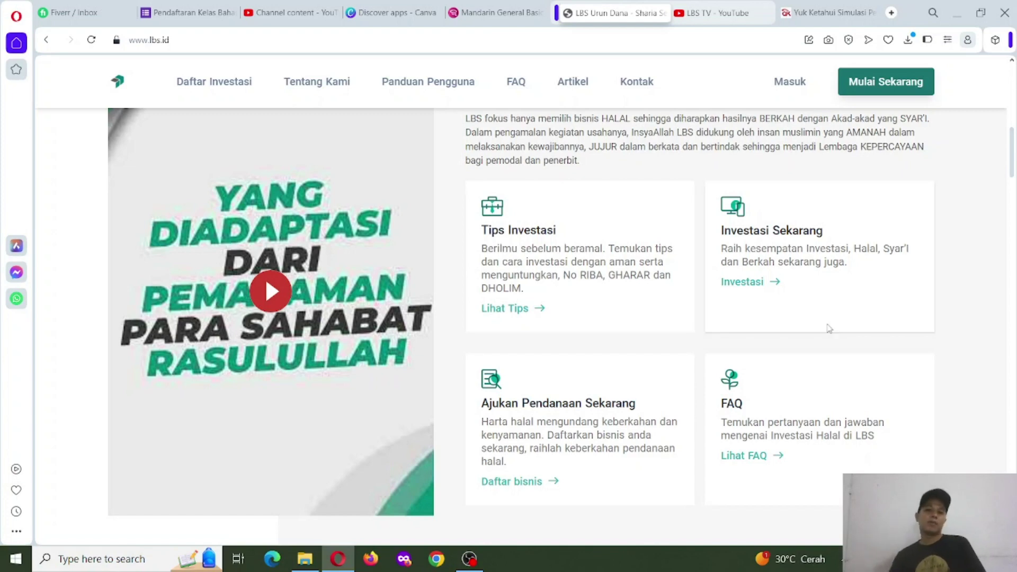
{"action": "scroll", "coordinate": [675, 345], "scroll_direction": "down", "scroll_amount": 5}
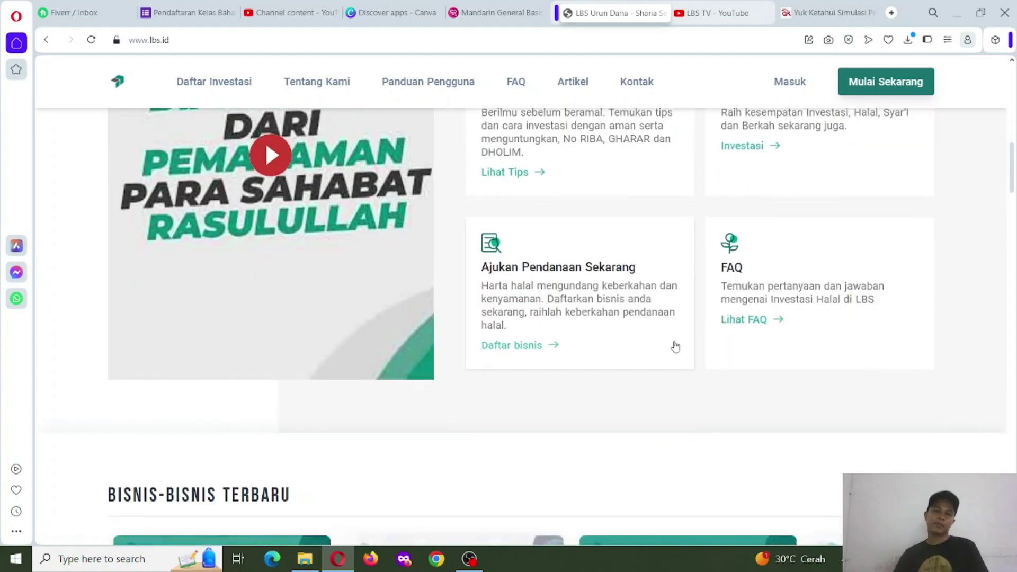
{"action": "scroll", "coordinate": [518, 186], "scroll_direction": "up", "scroll_amount": 3}
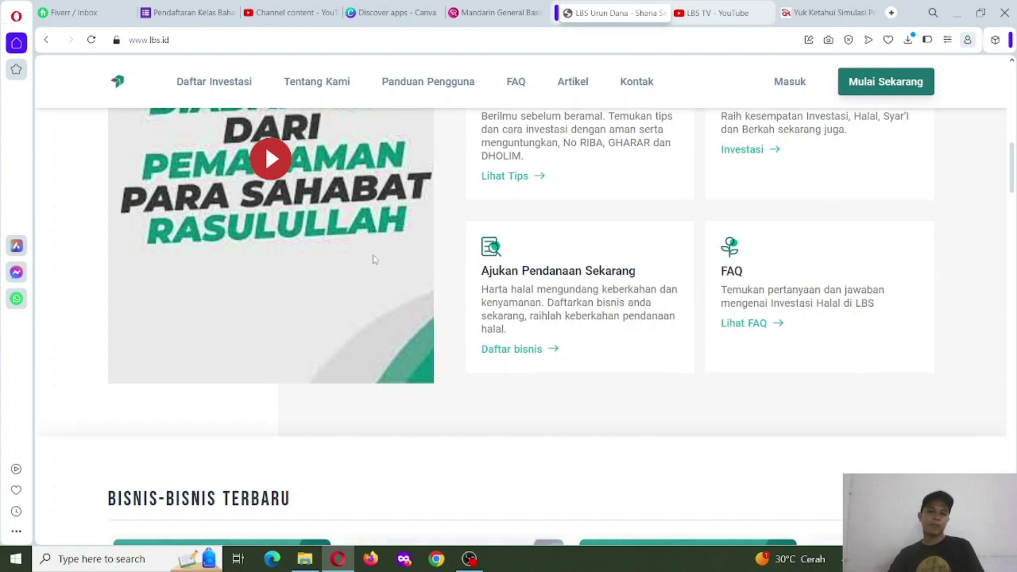
{"action": "scroll", "coordinate": [373, 255], "scroll_direction": "down", "scroll_amount": 5}
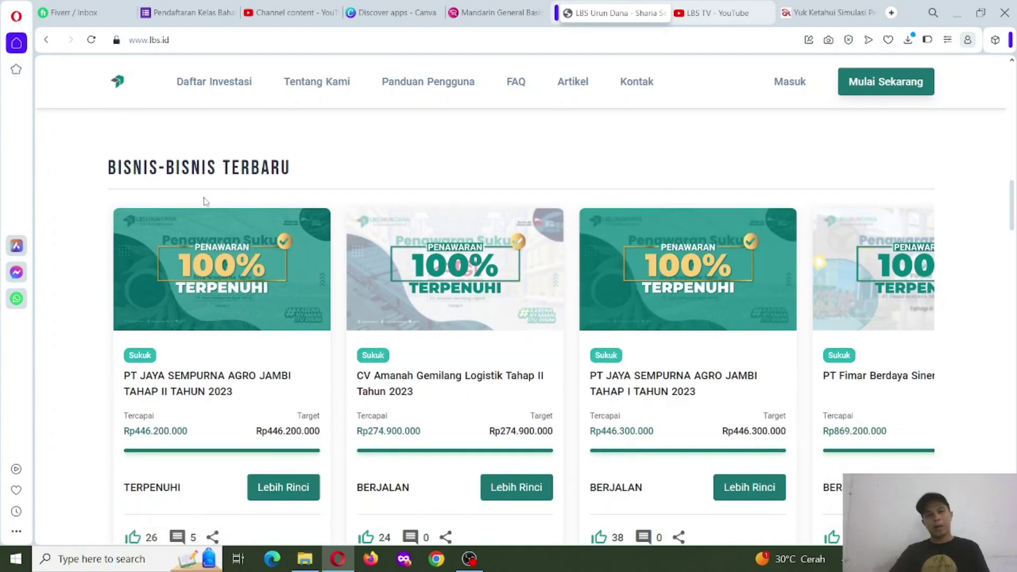
Step: Scroll through Bisnis-Bisnis Terbaru, Bisnis Yang Akan Datang, Kenapa LBS and Berita & Artikel
{"action": "scroll", "coordinate": [207, 330], "scroll_direction": "down", "scroll_amount": 1}
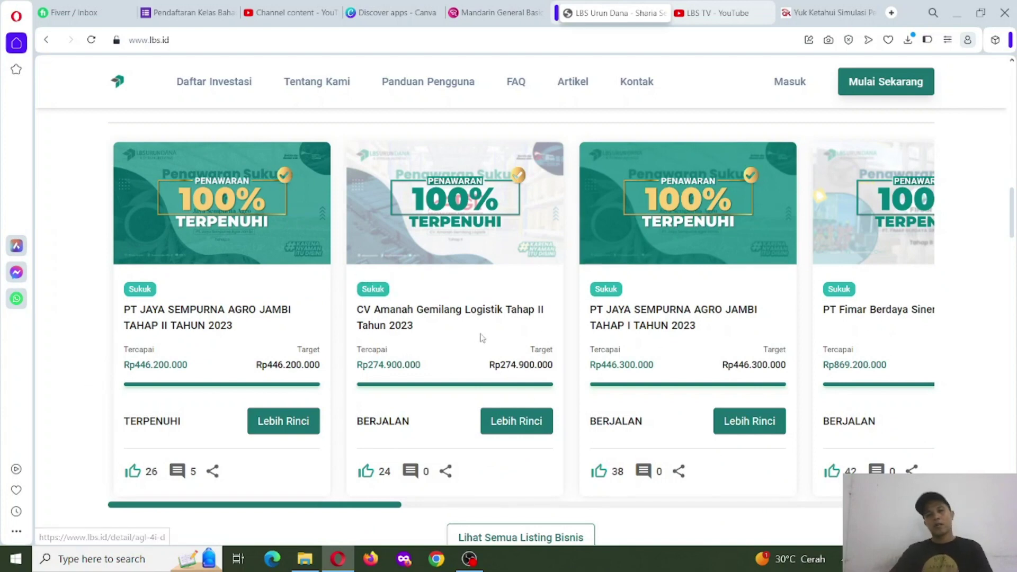
{"action": "scroll", "coordinate": [474, 336], "scroll_direction": "down", "scroll_amount": 3}
{"action": "scroll", "coordinate": [661, 307], "scroll_direction": "up", "scroll_amount": 1}
{"action": "scroll", "coordinate": [583, 334], "scroll_direction": "up", "scroll_amount": 2}
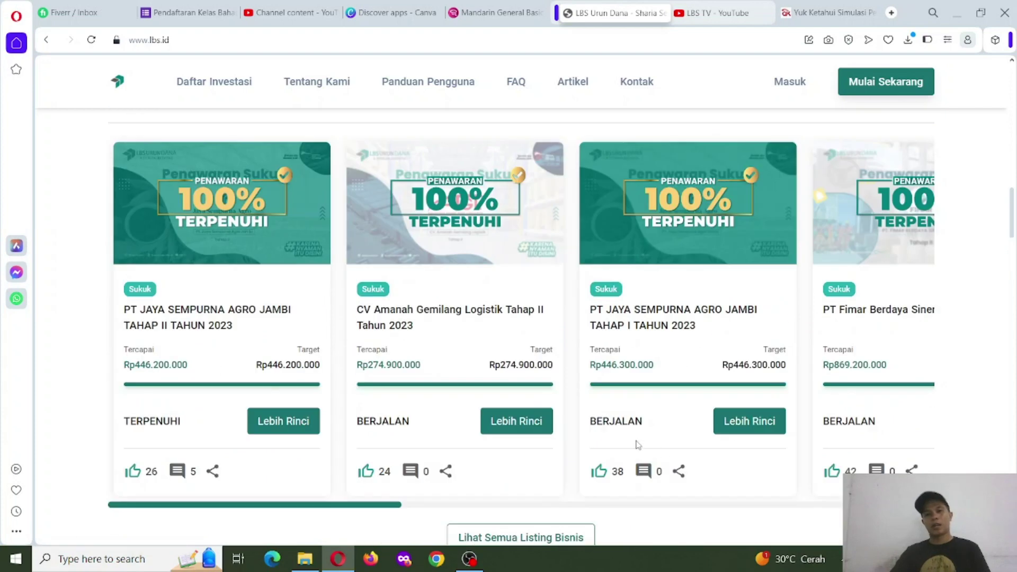
{"action": "scroll", "coordinate": [424, 350], "scroll_direction": "down", "scroll_amount": 2}
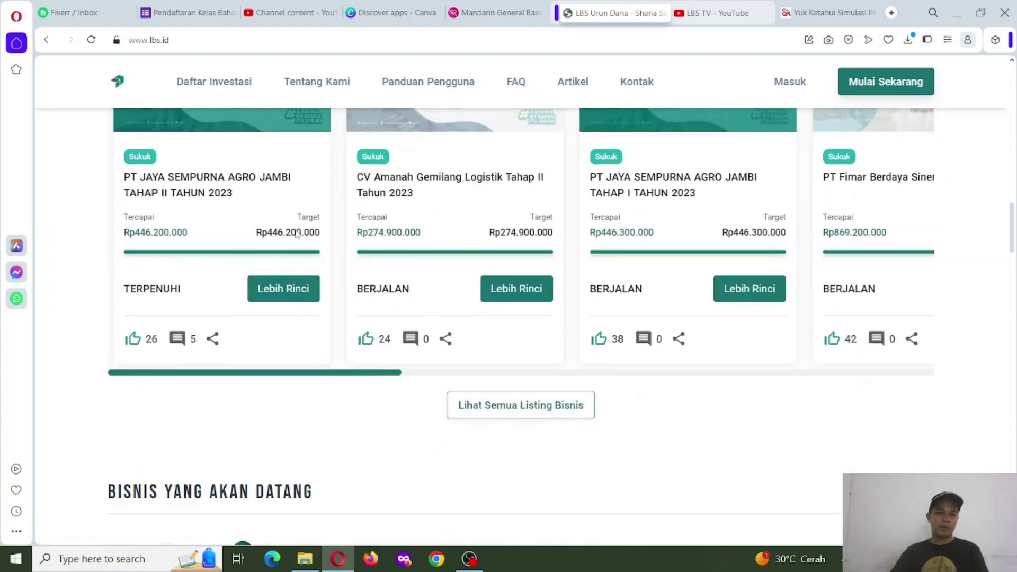
{"action": "scroll", "coordinate": [363, 333], "scroll_direction": "down", "scroll_amount": 2}
{"action": "scroll", "coordinate": [359, 334], "scroll_direction": "down", "scroll_amount": 3}
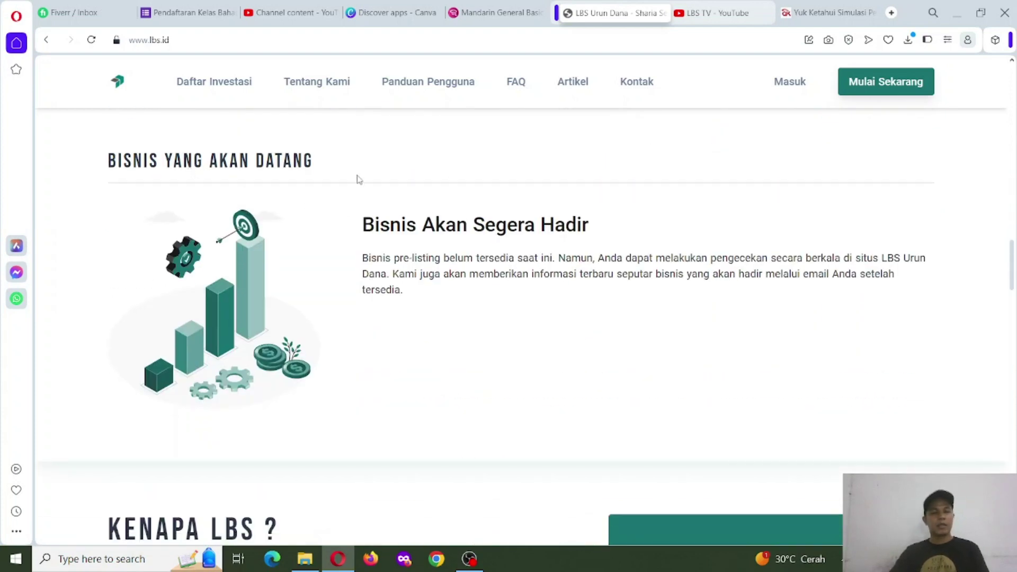
{"action": "scroll", "coordinate": [384, 316], "scroll_direction": "down", "scroll_amount": 2}
{"action": "scroll", "coordinate": [756, 200], "scroll_direction": "down", "scroll_amount": 3}
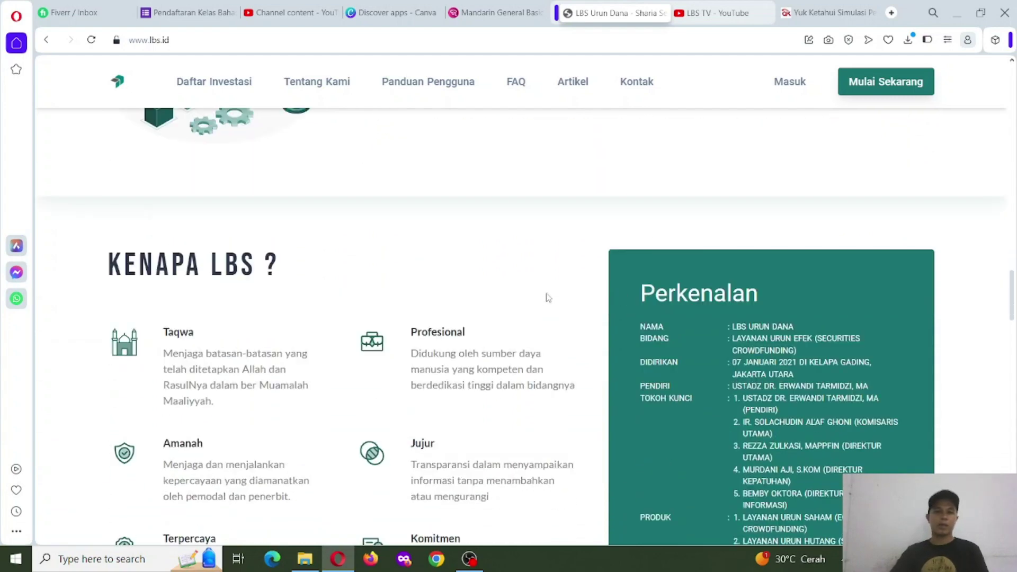
{"action": "scroll", "coordinate": [545, 295], "scroll_direction": "down", "scroll_amount": 1}
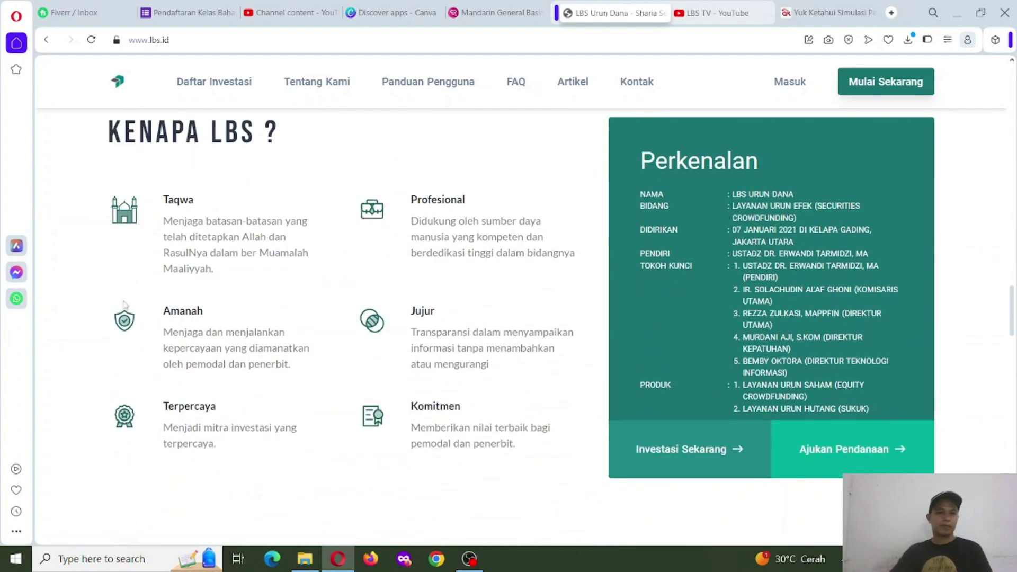
{"action": "scroll", "coordinate": [693, 345], "scroll_direction": "down", "scroll_amount": 2}
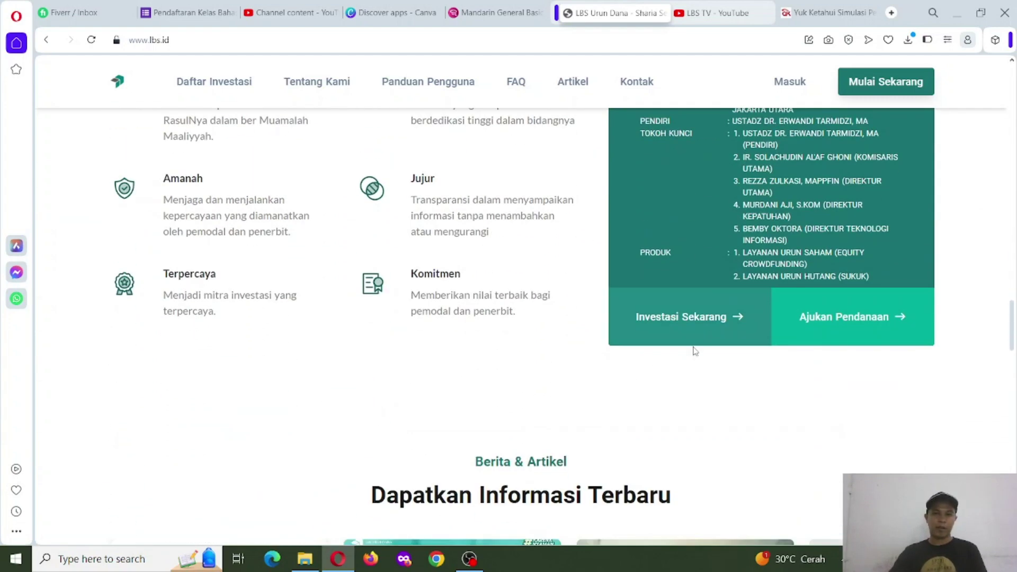
{"action": "scroll", "coordinate": [740, 307], "scroll_direction": "up", "scroll_amount": 2}
{"action": "scroll", "coordinate": [674, 333], "scroll_direction": "down", "scroll_amount": 2}
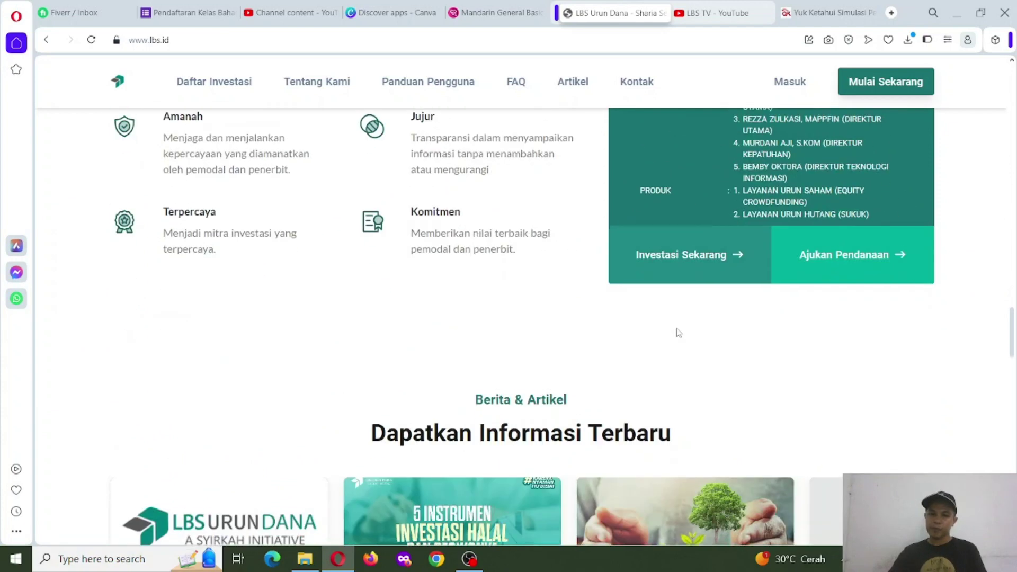
{"action": "scroll", "coordinate": [679, 332], "scroll_direction": "down", "scroll_amount": 3}
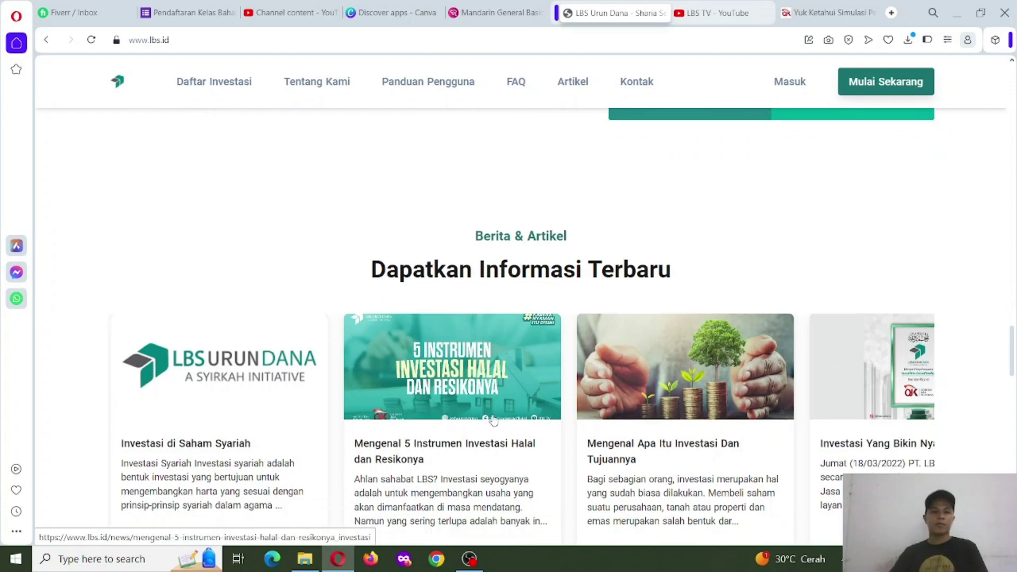
{"action": "scroll", "coordinate": [671, 353], "scroll_direction": "down", "scroll_amount": 3}
Step: Return to the homepage's top banner showing 441 registered businesses and 37,7 Miliar+ funding
{"action": "scroll", "coordinate": [525, 302], "scroll_direction": "up", "scroll_amount": 4}
{"action": "scroll", "coordinate": [524, 302], "scroll_direction": "up", "scroll_amount": 4}
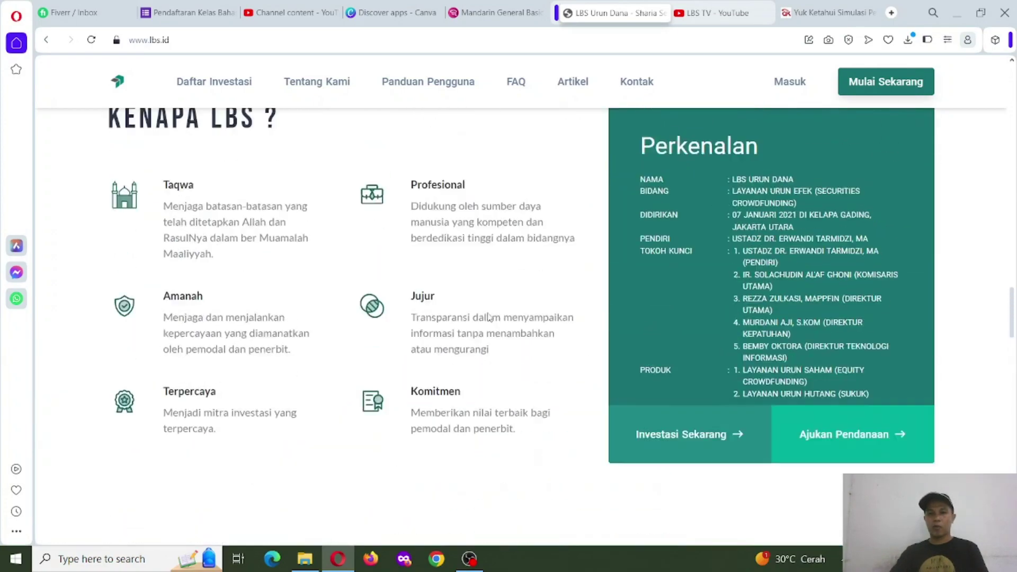
{"action": "scroll", "coordinate": [448, 306], "scroll_direction": "up", "scroll_amount": 5}
{"action": "scroll", "coordinate": [448, 312], "scroll_direction": "up", "scroll_amount": 5}
{"action": "scroll", "coordinate": [446, 315], "scroll_direction": "up", "scroll_amount": 3}
{"action": "scroll", "coordinate": [447, 314], "scroll_direction": "up", "scroll_amount": 5}
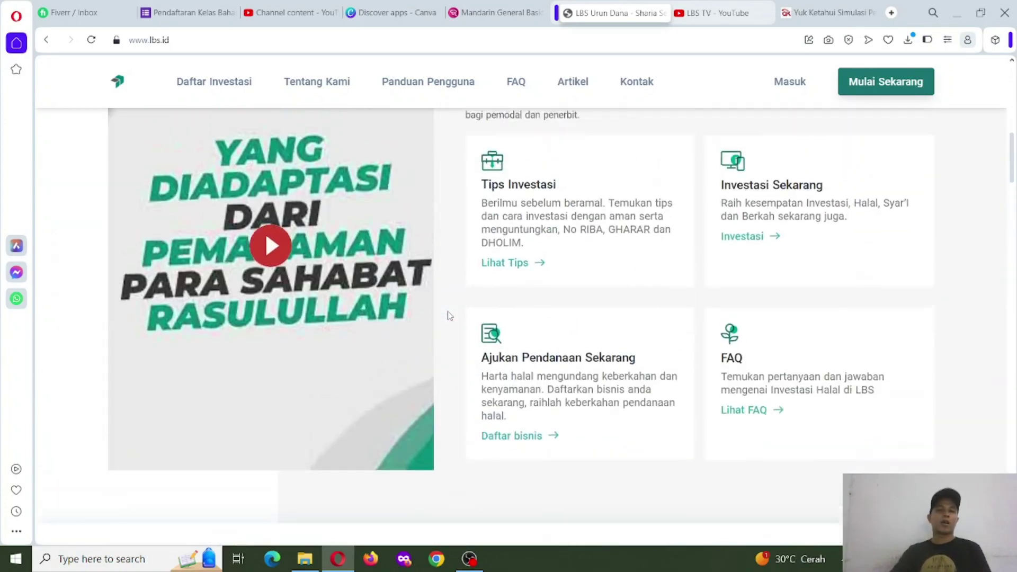
{"action": "scroll", "coordinate": [447, 315], "scroll_direction": "up", "scroll_amount": 5}
{"action": "scroll", "coordinate": [448, 319], "scroll_direction": "up", "scroll_amount": 5}
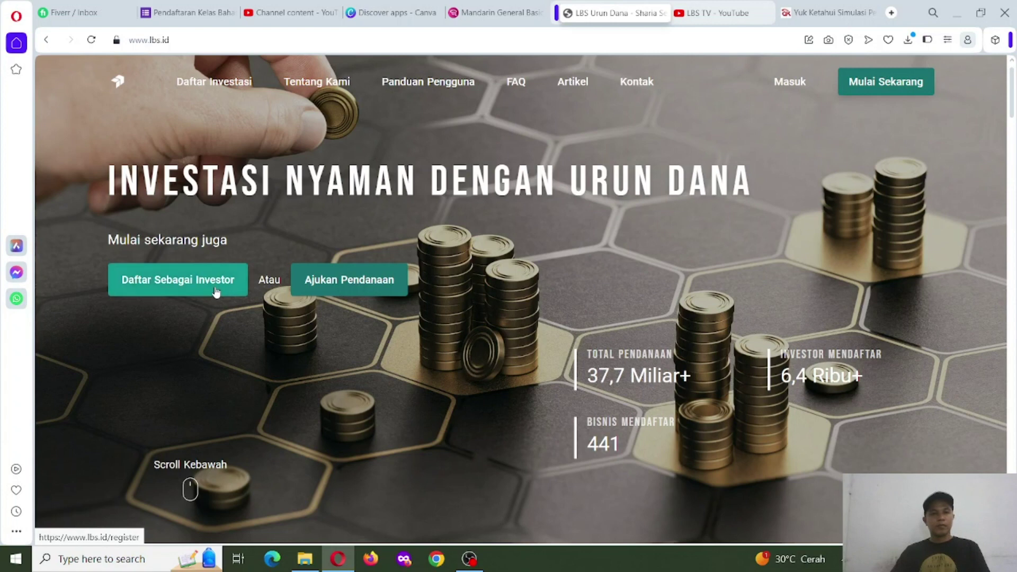
Step: Register as an investor through Daftar Sebagai Investor and submit the Daftar Sekarang form
{"action": "left_click", "coordinate": [217, 291]}
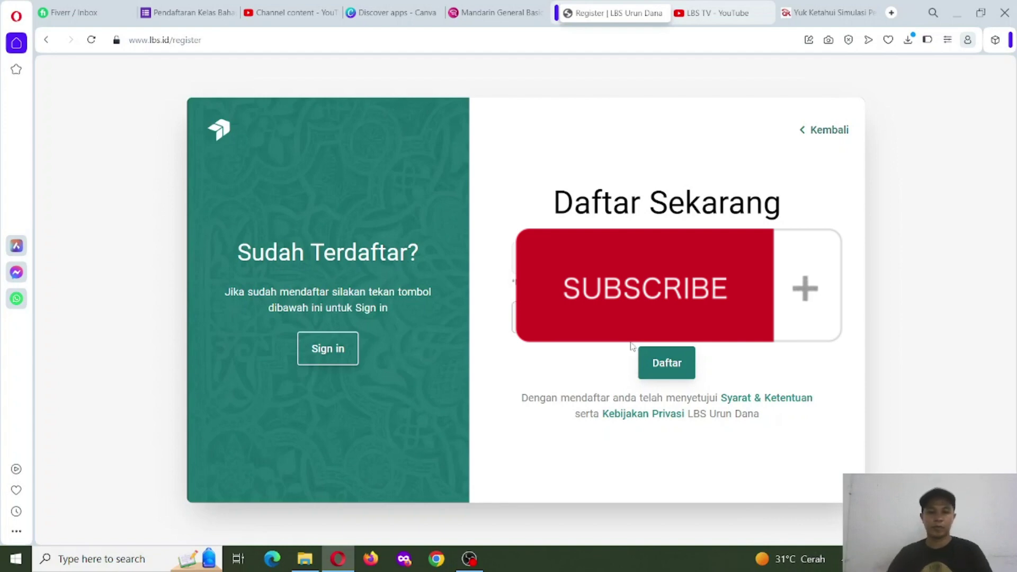
{"action": "left_click", "coordinate": [663, 362]}
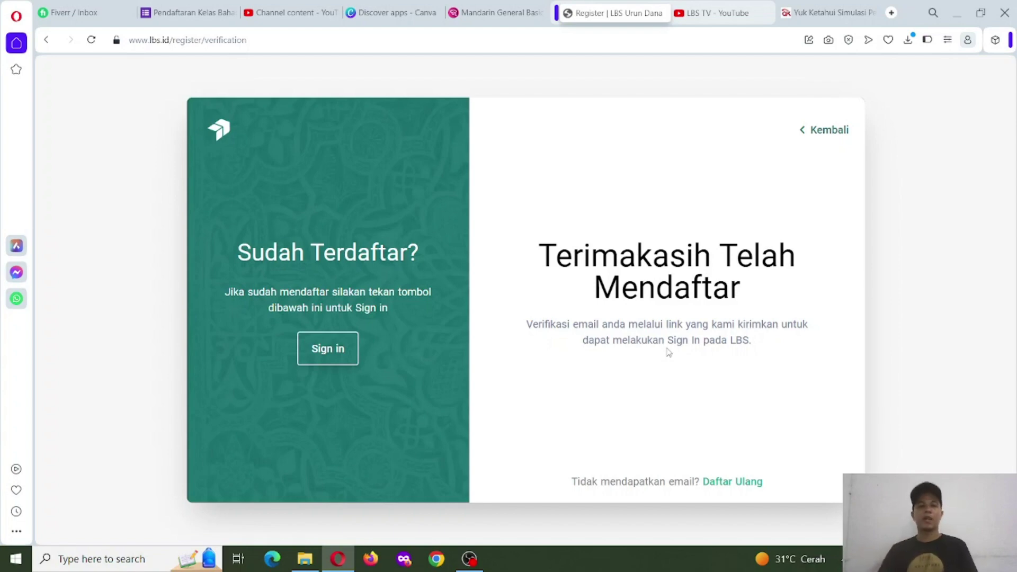
Step: Sign in with the new account to reach the Tinjauan Umum dashboard
{"action": "left_click", "coordinate": [336, 348]}
{"action": "left_click", "coordinate": [390, 285]}
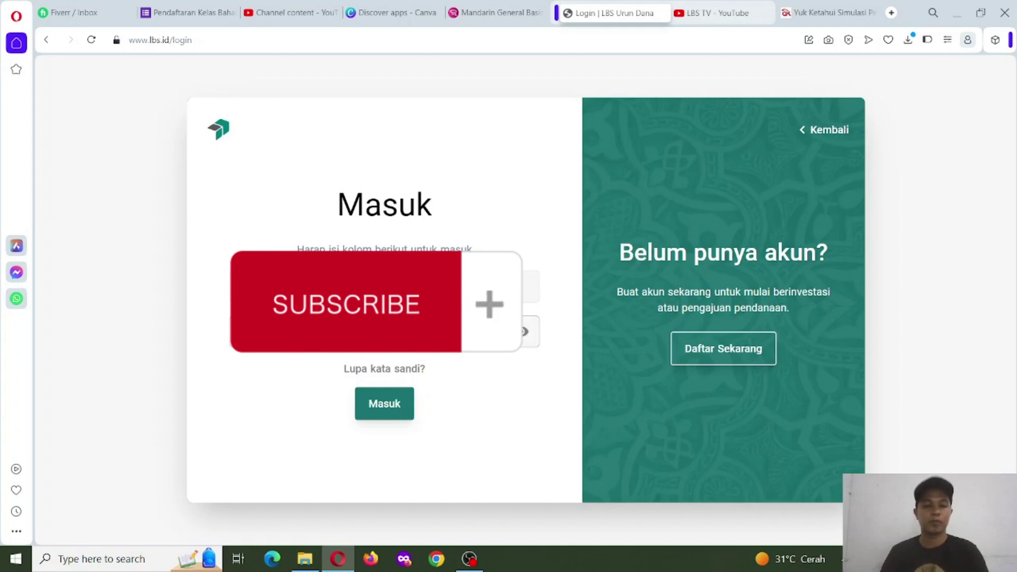
{"action": "left_click", "coordinate": [386, 402]}
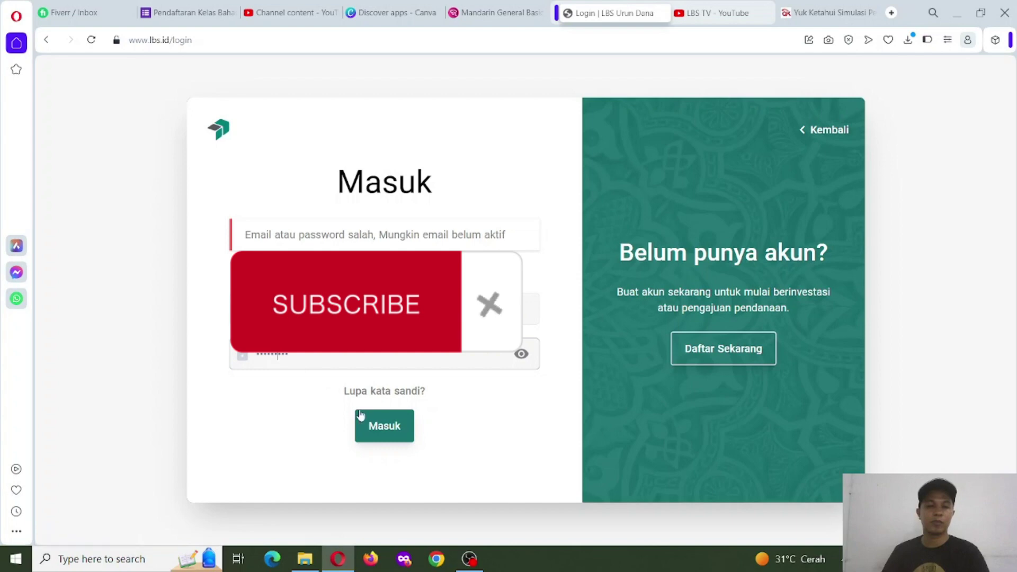
{"action": "left_click", "coordinate": [382, 425]}
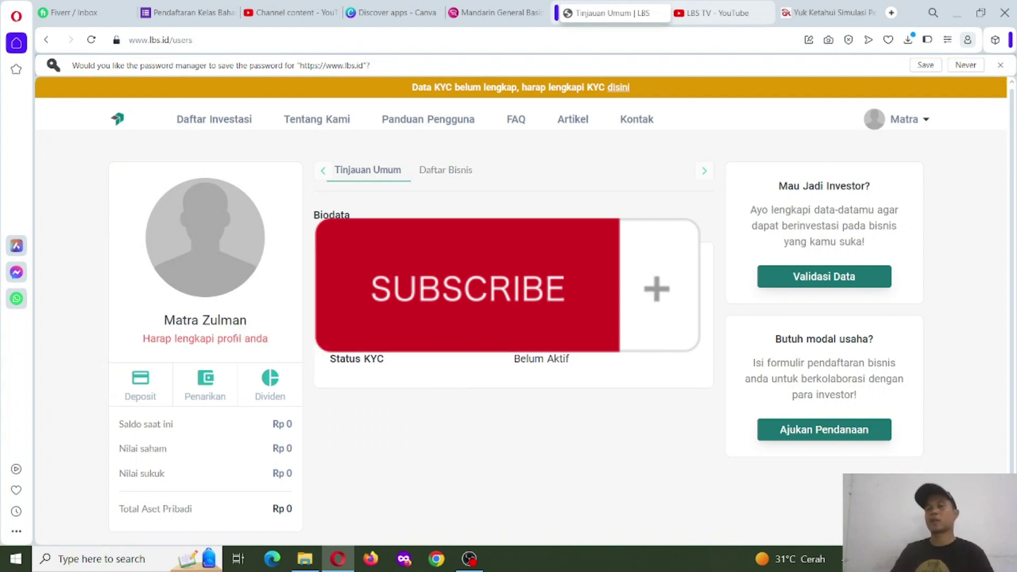
{"action": "scroll", "coordinate": [467, 286], "scroll_direction": "down", "scroll_amount": 1}
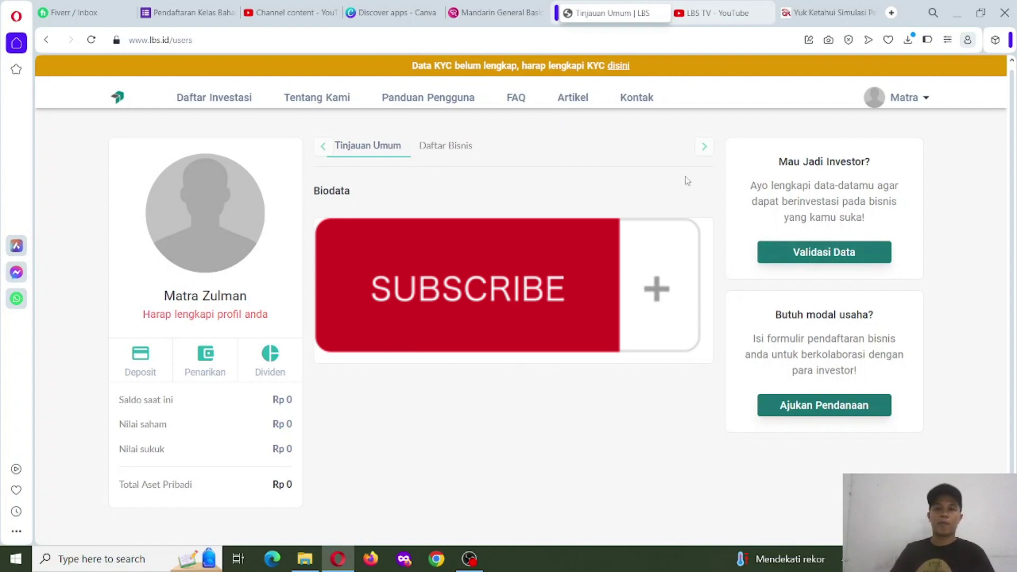
{"action": "left_click", "coordinate": [445, 146]}
{"action": "left_click", "coordinate": [338, 153]}
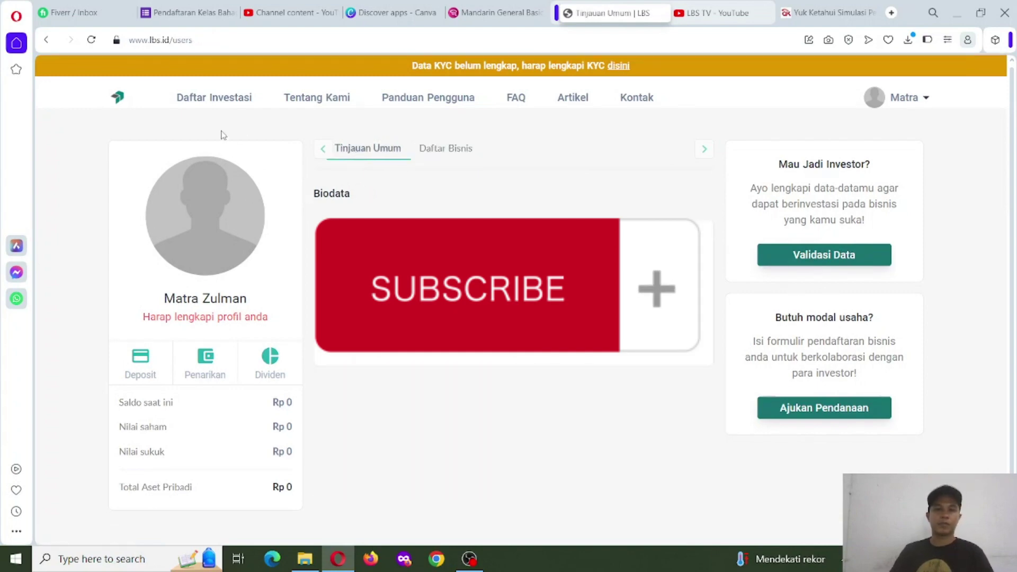
Step: Open Daftar Investasi and browse the Bisnis Terkini and Daftar Lengkap Investasi listings
{"action": "left_click", "coordinate": [212, 98]}
{"action": "scroll", "coordinate": [291, 295], "scroll_direction": "down", "scroll_amount": 1}
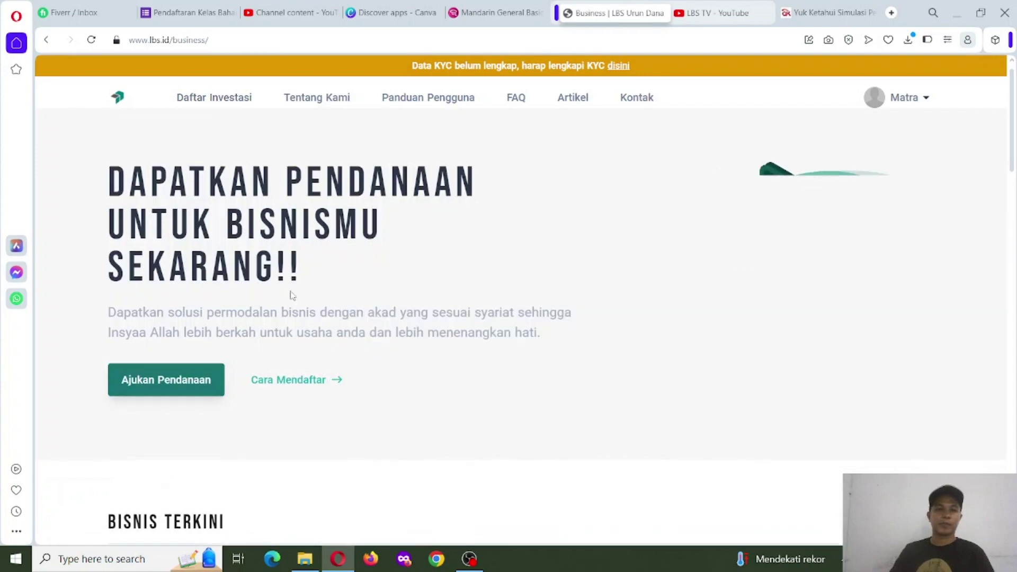
{"action": "scroll", "coordinate": [291, 294], "scroll_direction": "down", "scroll_amount": 5}
{"action": "scroll", "coordinate": [313, 297], "scroll_direction": "down", "scroll_amount": 3}
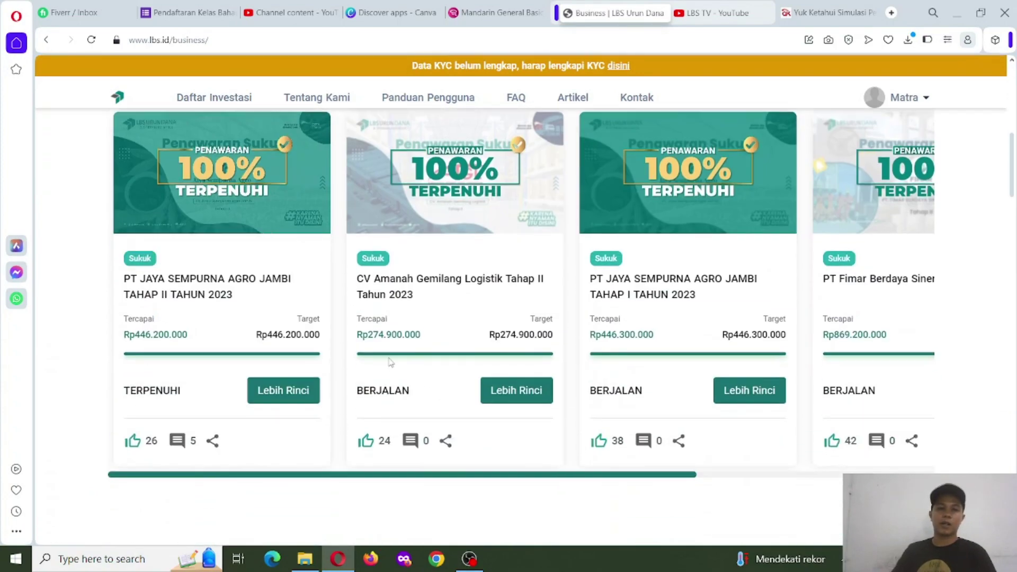
{"action": "scroll", "coordinate": [334, 294], "scroll_direction": "up", "scroll_amount": 4}
{"action": "scroll", "coordinate": [348, 300], "scroll_direction": "down", "scroll_amount": 3}
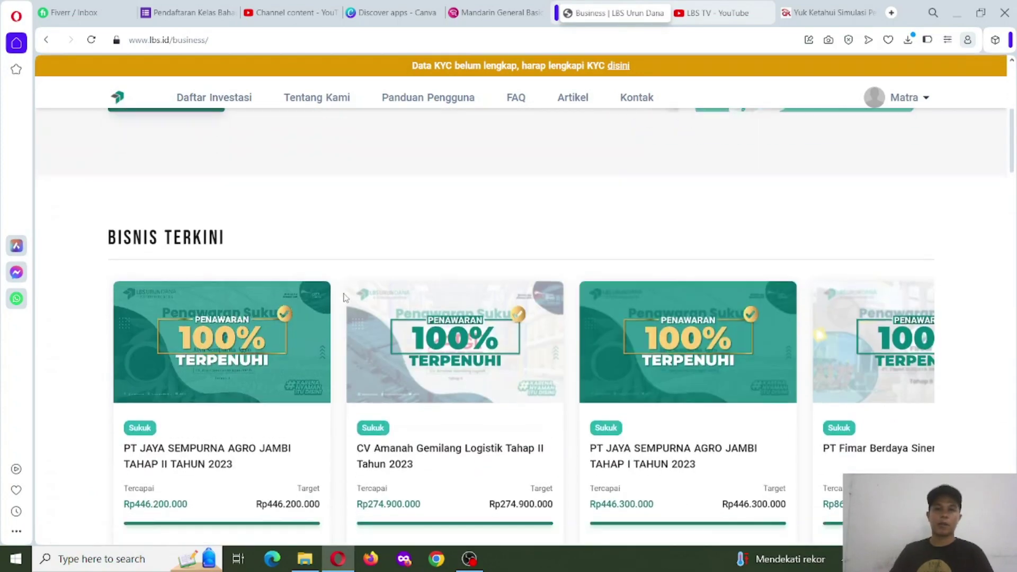
{"action": "scroll", "coordinate": [348, 300], "scroll_direction": "down", "scroll_amount": 3}
{"action": "scroll", "coordinate": [350, 300], "scroll_direction": "down", "scroll_amount": 4}
{"action": "scroll", "coordinate": [350, 298], "scroll_direction": "down", "scroll_amount": 3}
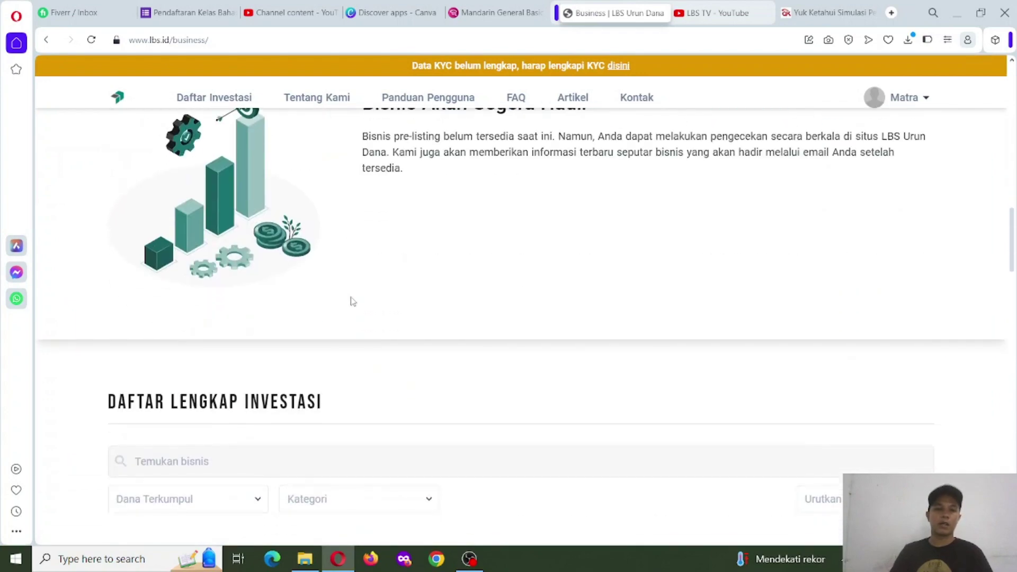
{"action": "scroll", "coordinate": [352, 302], "scroll_direction": "up", "scroll_amount": 6}
{"action": "scroll", "coordinate": [354, 302], "scroll_direction": "down", "scroll_amount": 5}
{"action": "scroll", "coordinate": [365, 308], "scroll_direction": "down", "scroll_amount": 2}
{"action": "scroll", "coordinate": [390, 300], "scroll_direction": "down", "scroll_amount": 3}
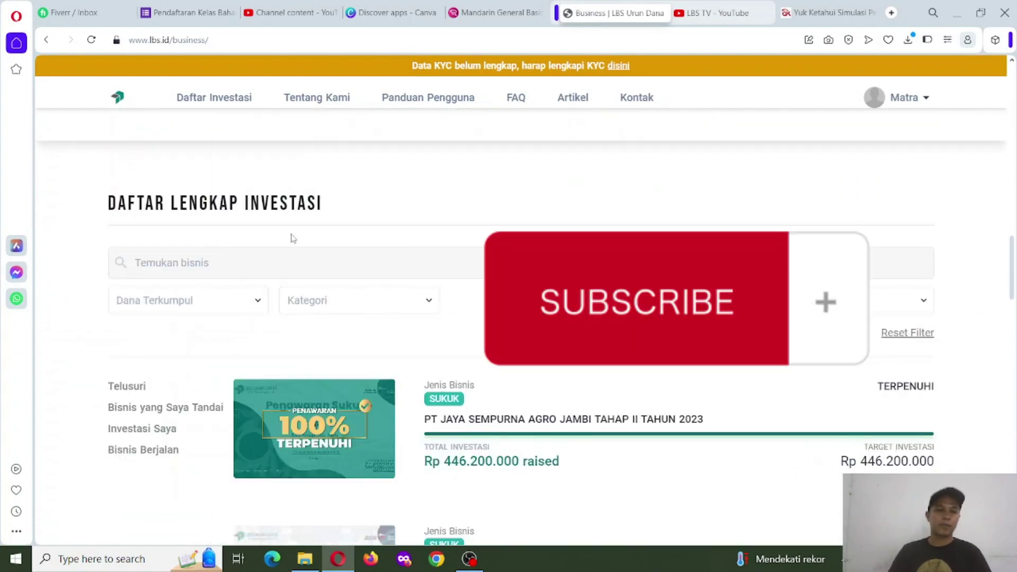
{"action": "scroll", "coordinate": [385, 256], "scroll_direction": "down", "scroll_amount": 5}
{"action": "scroll", "coordinate": [385, 257], "scroll_direction": "up", "scroll_amount": 1}
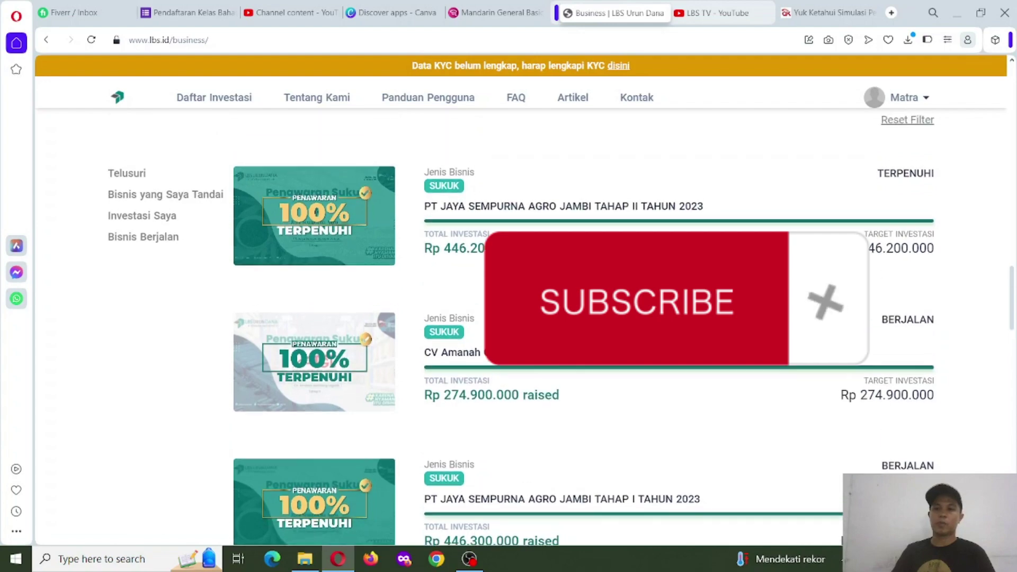
{"action": "scroll", "coordinate": [385, 256], "scroll_direction": "up", "scroll_amount": 4}
{"action": "scroll", "coordinate": [514, 213], "scroll_direction": "down", "scroll_amount": 2}
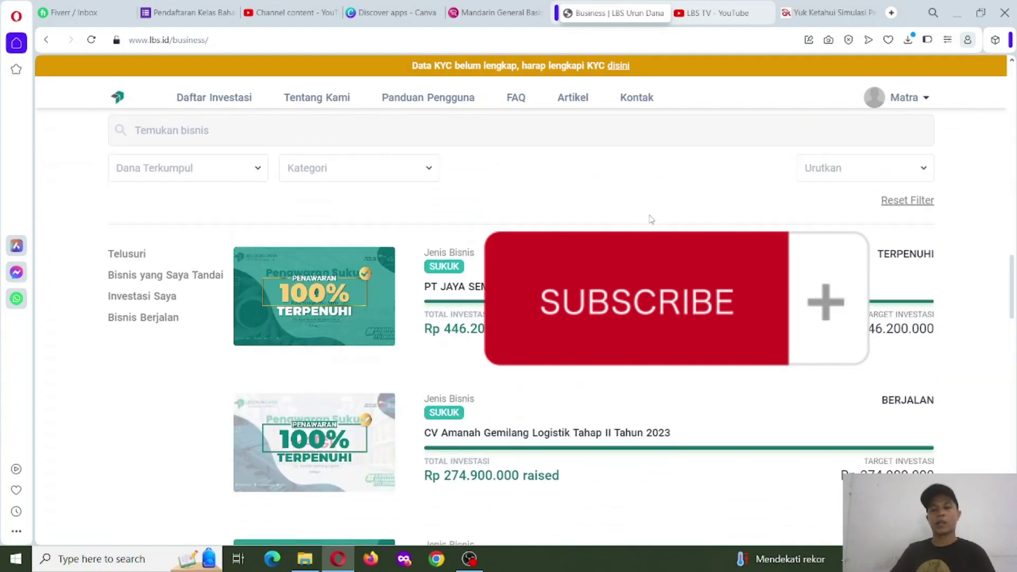
{"action": "scroll", "coordinate": [530, 212], "scroll_direction": "up", "scroll_amount": 2}
{"action": "scroll", "coordinate": [371, 185], "scroll_direction": "up", "scroll_amount": 6}
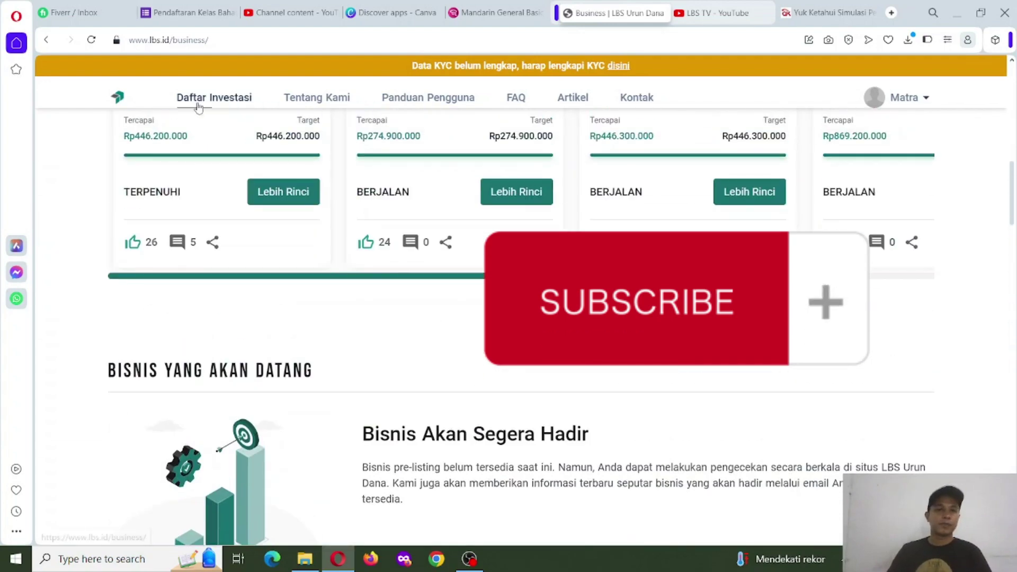
{"action": "scroll", "coordinate": [199, 107], "scroll_direction": "up", "scroll_amount": 8}
{"action": "scroll", "coordinate": [214, 291], "scroll_direction": "up", "scroll_amount": 2}
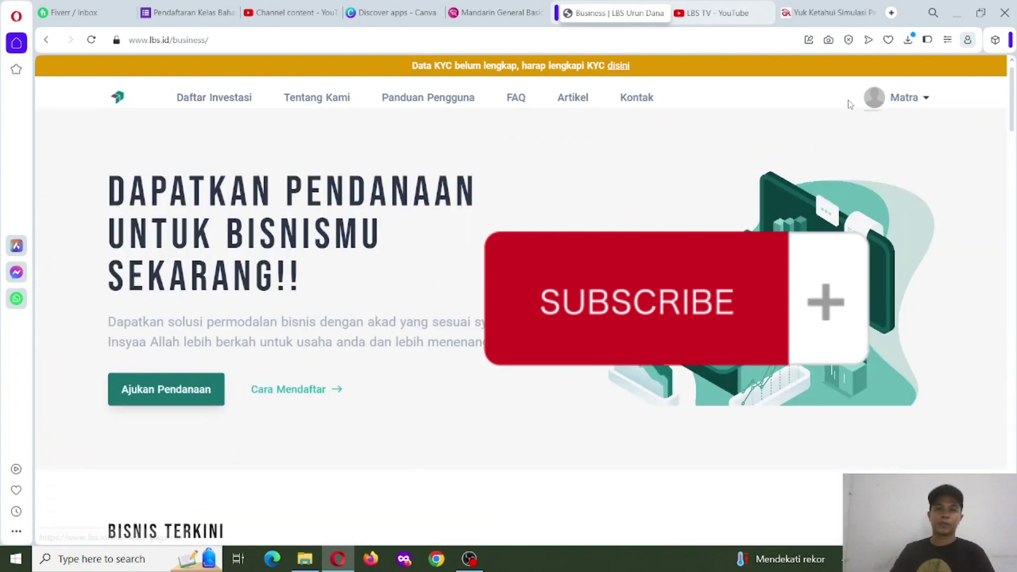
Step: Open the Biodata Pribadi KYC form via the 'disini' link in the yellow banner
{"action": "left_click", "coordinate": [612, 67]}
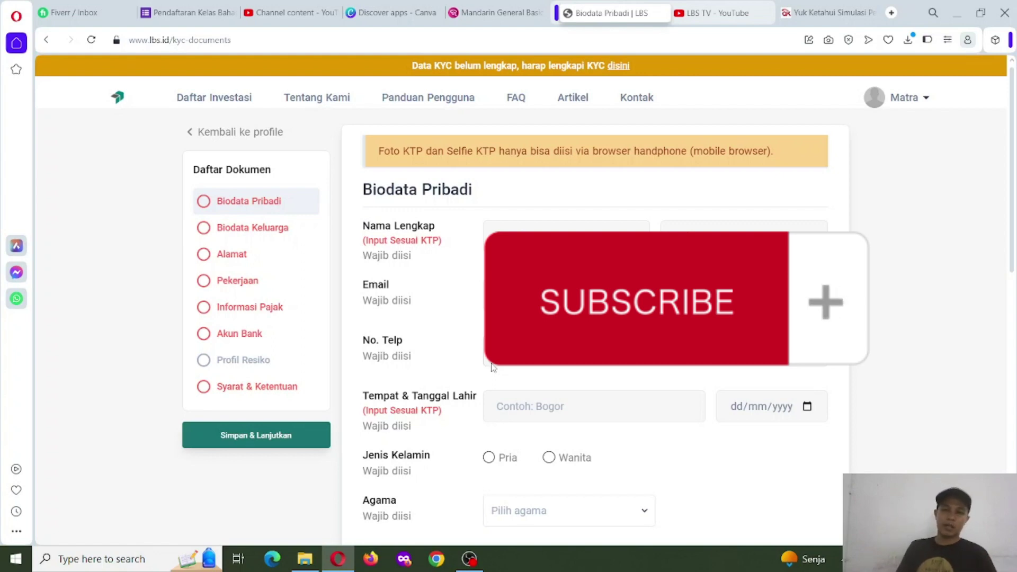
{"action": "left_click", "coordinate": [809, 12]}
{"action": "left_click", "coordinate": [180, 40]}
{"action": "type", "text": "shafiq"}
{"action": "key", "text": "Return"}
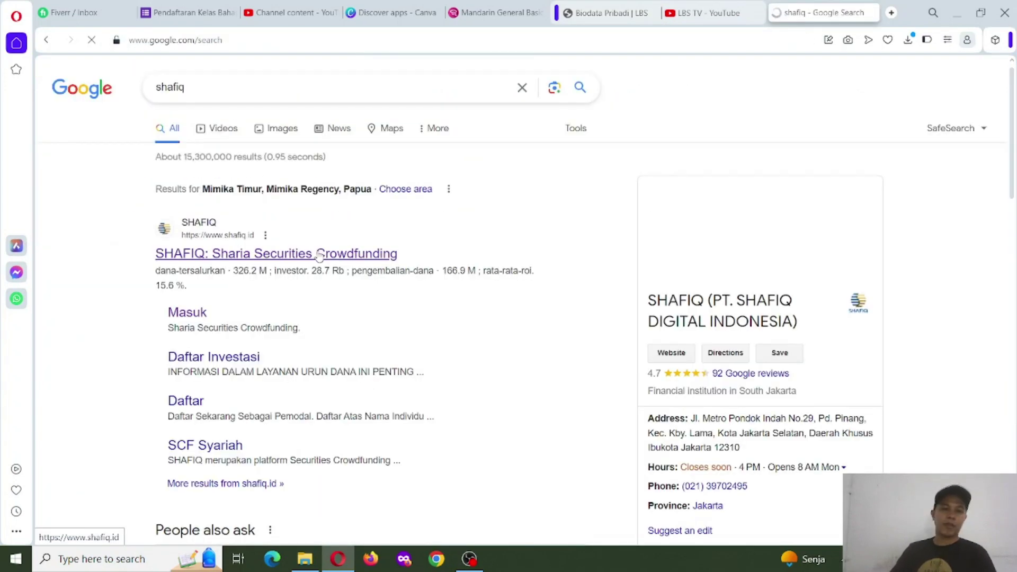
{"action": "left_click", "coordinate": [319, 254]}
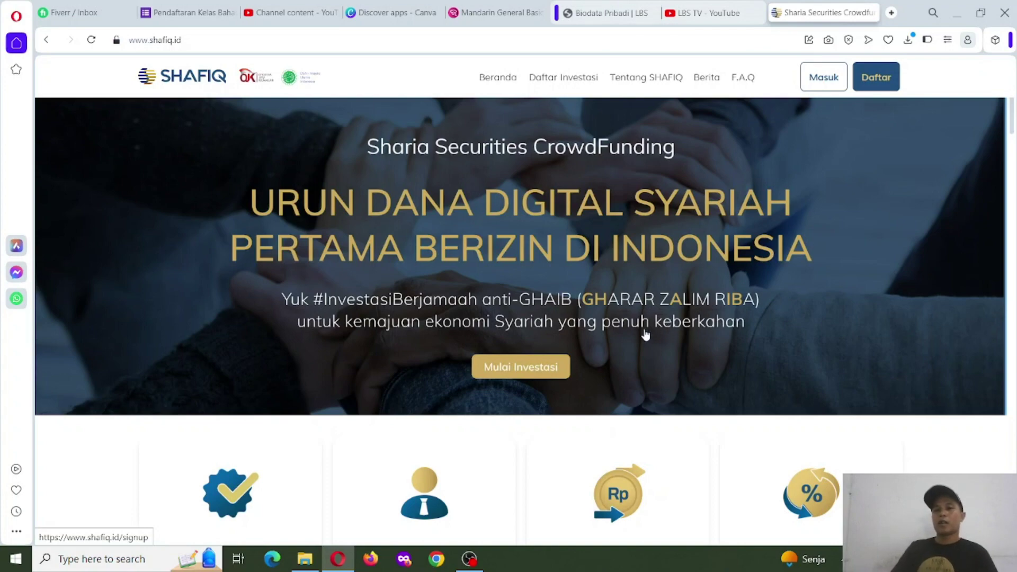
Step: Scroll through the Daftar Investasi sukuk cards, e.g. SHAI-SMY02 at 72% funded, 15.23% ROI
{"action": "scroll", "coordinate": [645, 335], "scroll_direction": "down", "scroll_amount": 4}
{"action": "scroll", "coordinate": [645, 334], "scroll_direction": "down", "scroll_amount": 4}
{"action": "scroll", "coordinate": [647, 333], "scroll_direction": "down", "scroll_amount": 3}
{"action": "scroll", "coordinate": [668, 339], "scroll_direction": "down", "scroll_amount": 1}
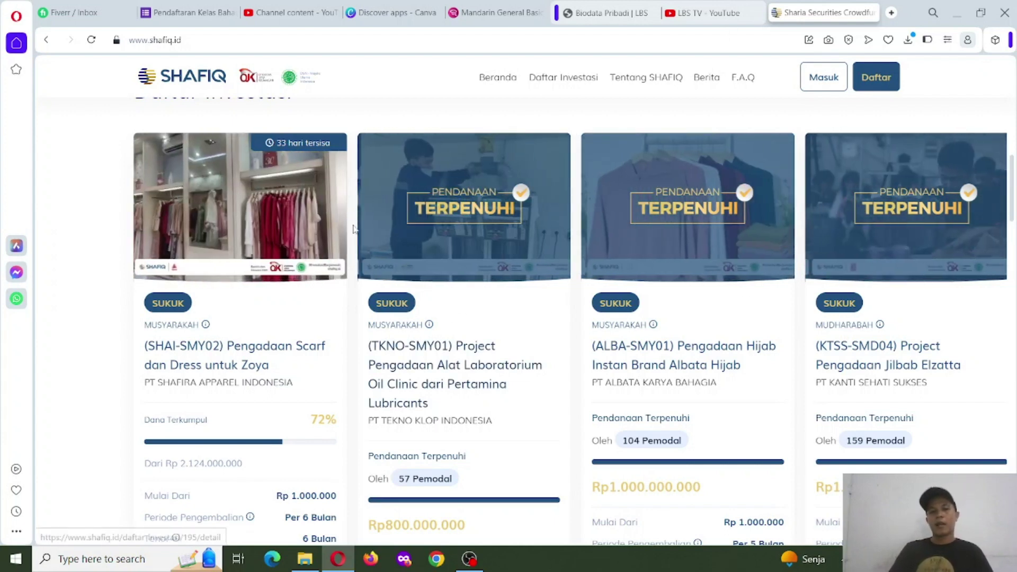
{"action": "scroll", "coordinate": [246, 351], "scroll_direction": "up", "scroll_amount": 1}
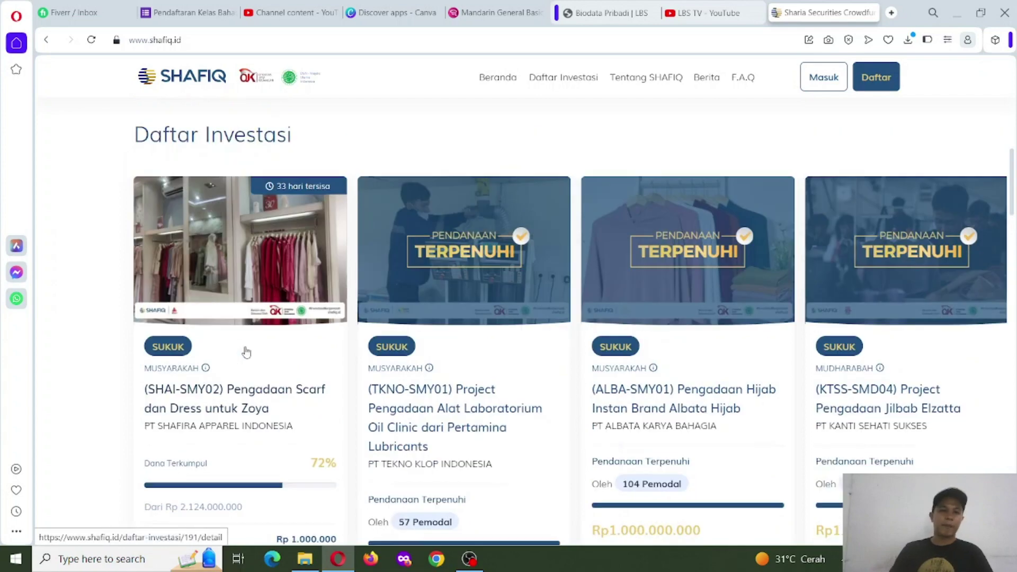
{"action": "scroll", "coordinate": [530, 377], "scroll_direction": "down", "scroll_amount": 3}
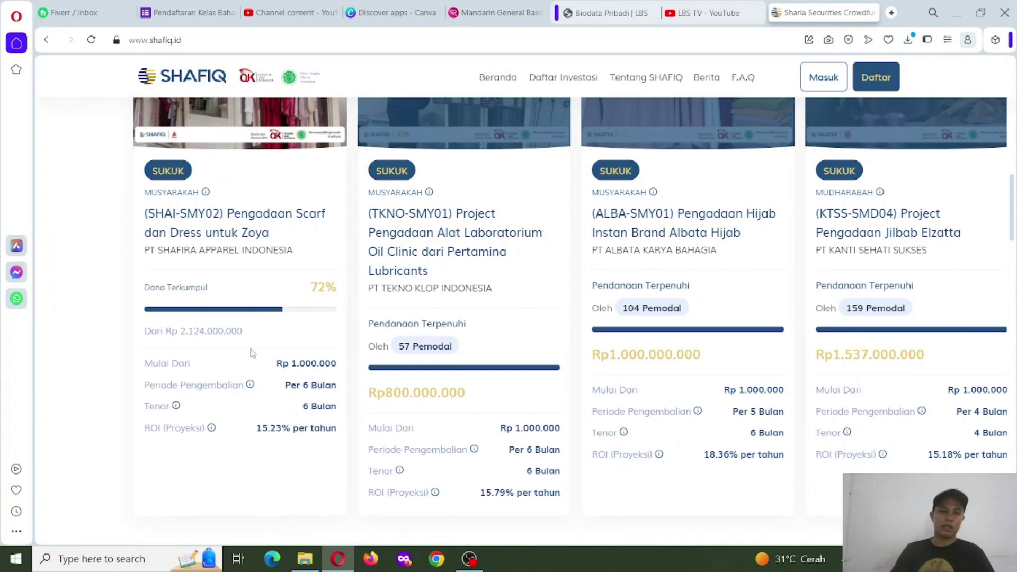
{"action": "scroll", "coordinate": [275, 413], "scroll_direction": "up", "scroll_amount": 1}
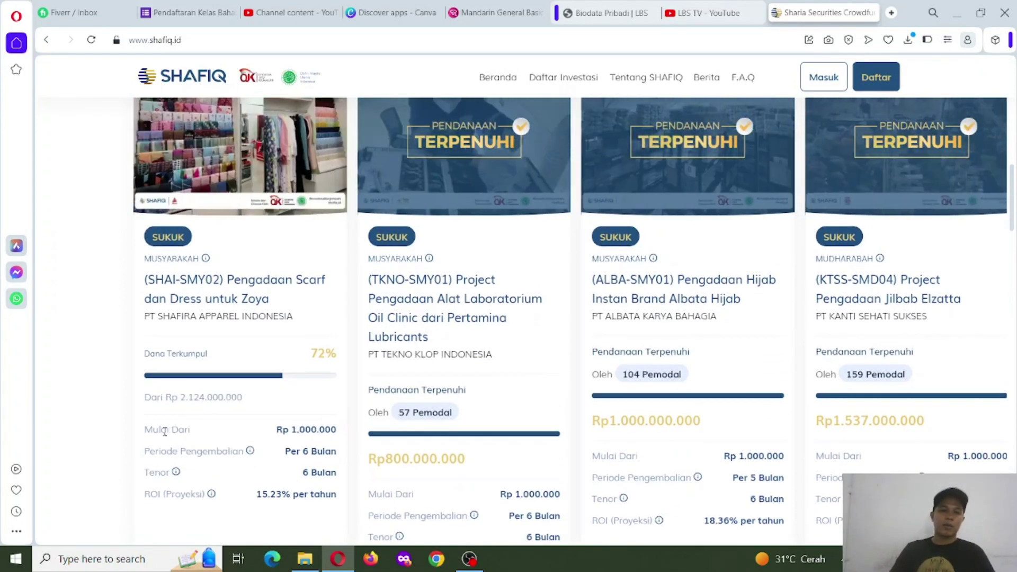
{"action": "scroll", "coordinate": [308, 419], "scroll_direction": "down", "scroll_amount": 2}
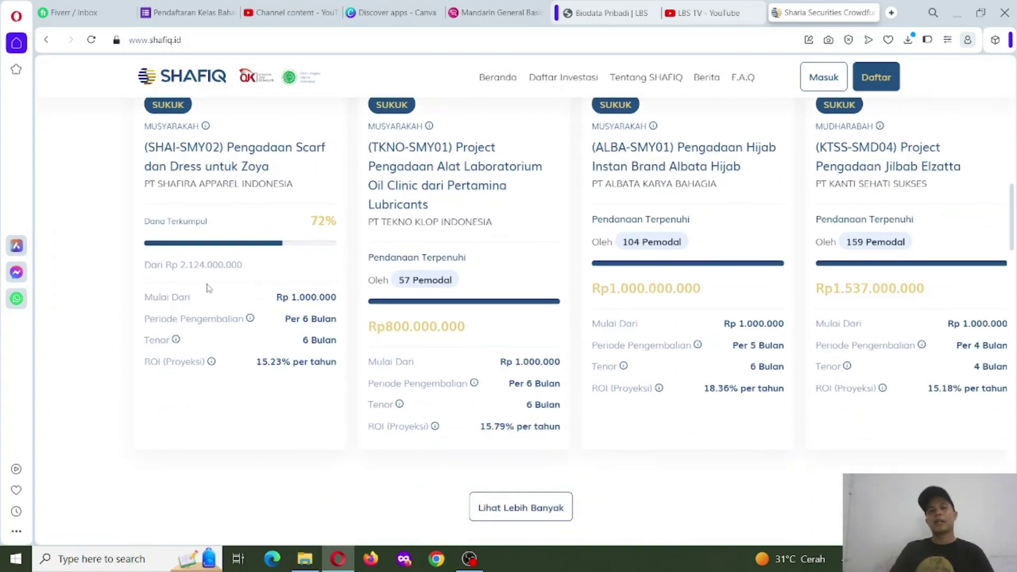
{"action": "scroll", "coordinate": [254, 302], "scroll_direction": "up", "scroll_amount": 2}
{"action": "scroll", "coordinate": [254, 302], "scroll_direction": "down", "scroll_amount": 2}
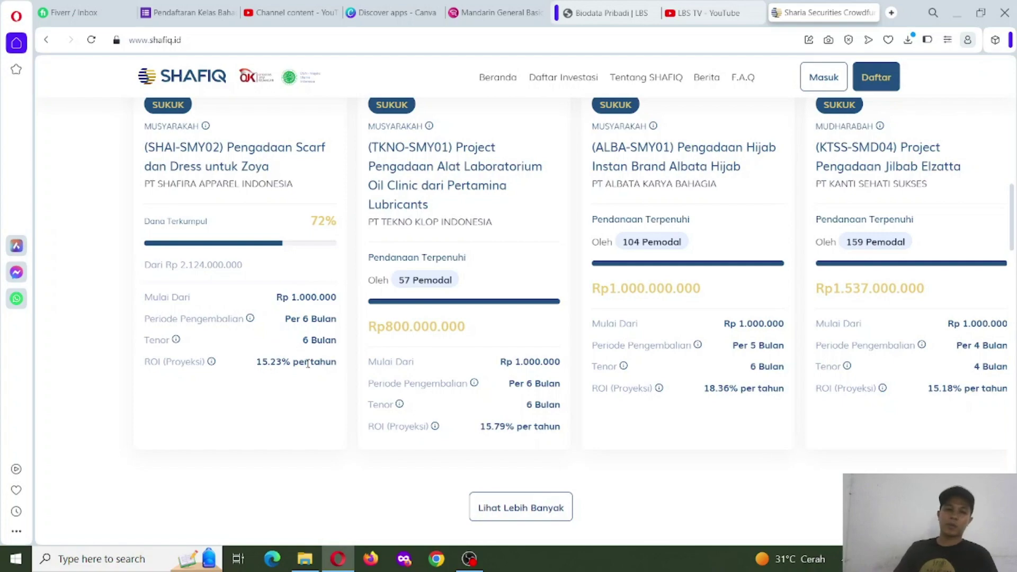
{"action": "scroll", "coordinate": [308, 364], "scroll_direction": "up", "scroll_amount": 5}
{"action": "scroll", "coordinate": [270, 372], "scroll_direction": "up", "scroll_amount": 1}
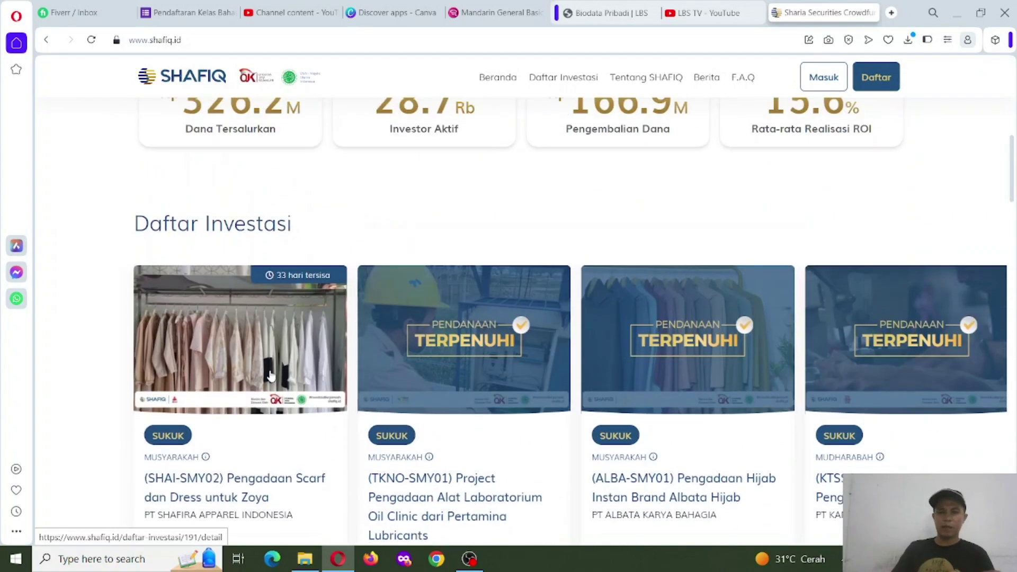
{"action": "scroll", "coordinate": [400, 415], "scroll_direction": "up", "scroll_amount": 1}
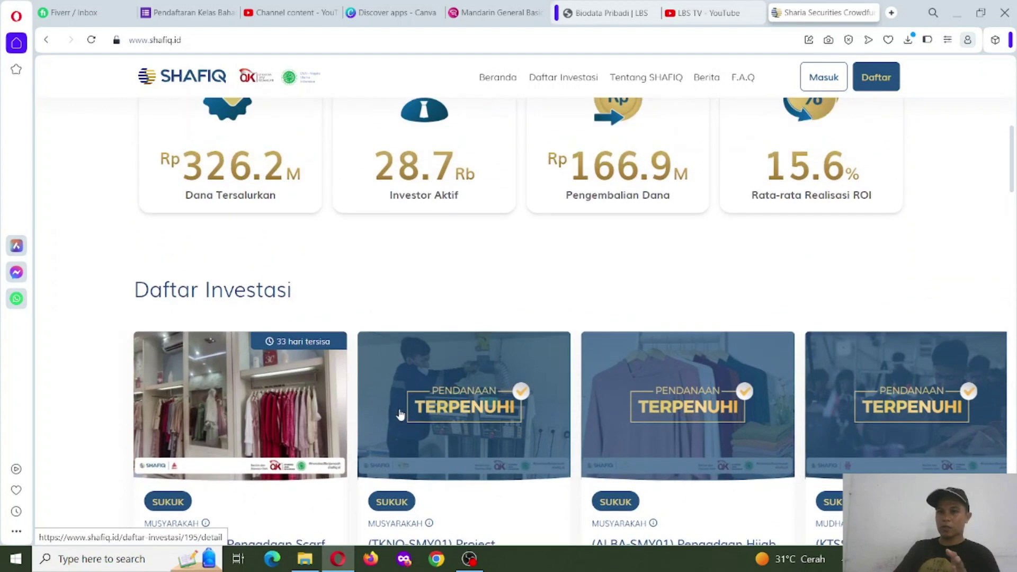